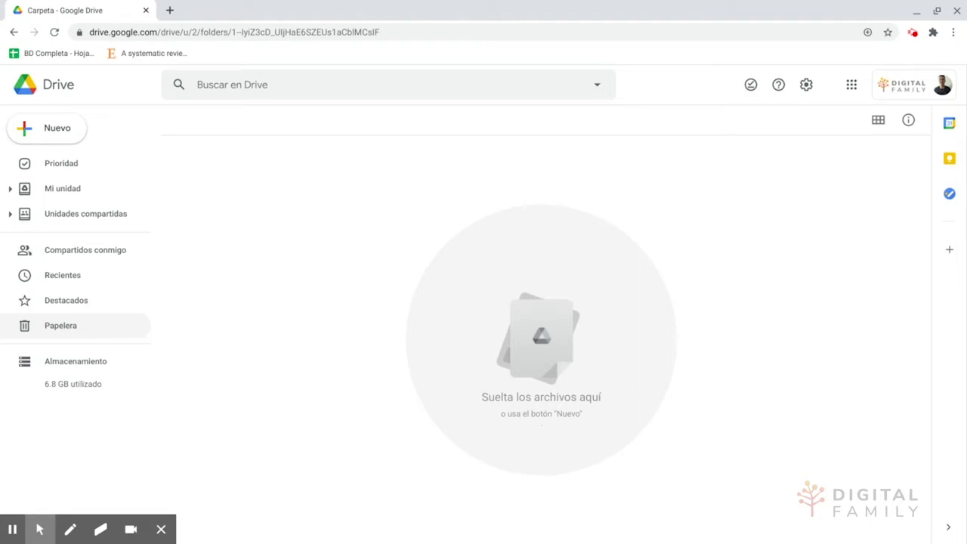
- Create a new blank Google Form in the current Drive folder
{"action": "left_click", "coordinate": [36, 133]}
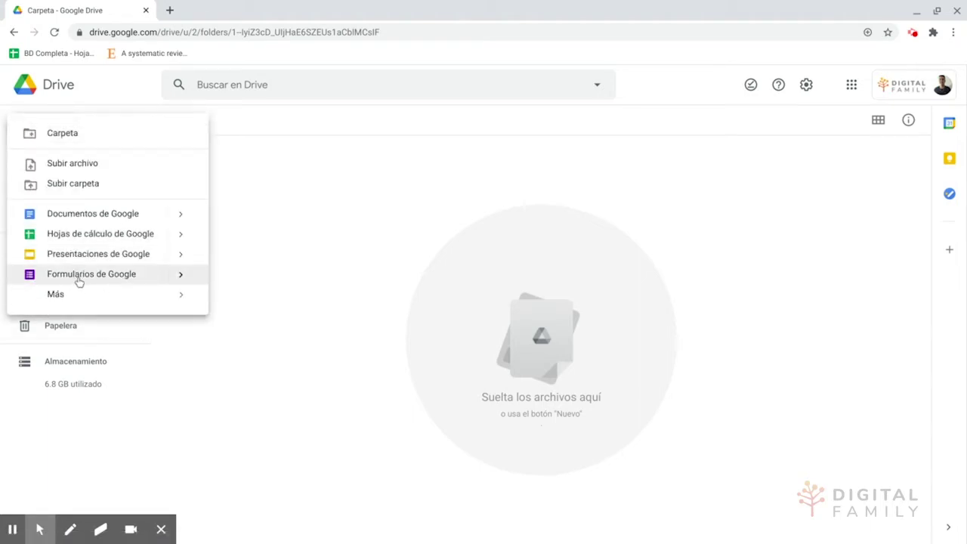
{"action": "left_click", "coordinate": [182, 275]}
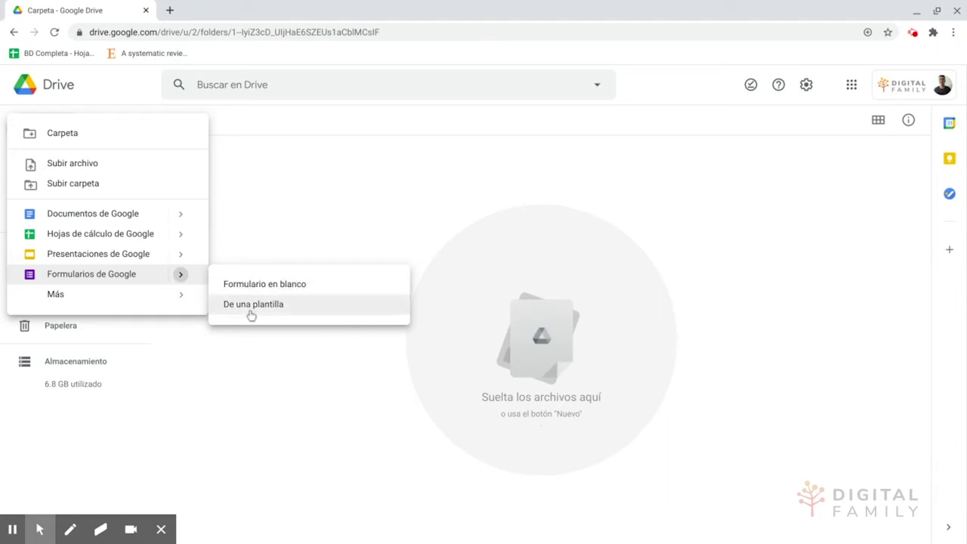
{"action": "left_click", "coordinate": [332, 291]}
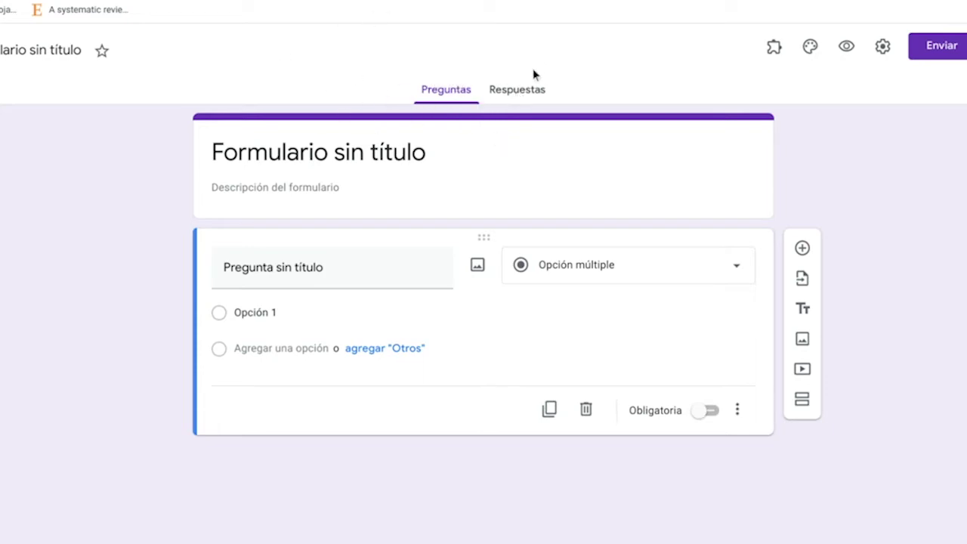
- Title the form "Examen matemáticas"
{"action": "left_click", "coordinate": [332, 167]}
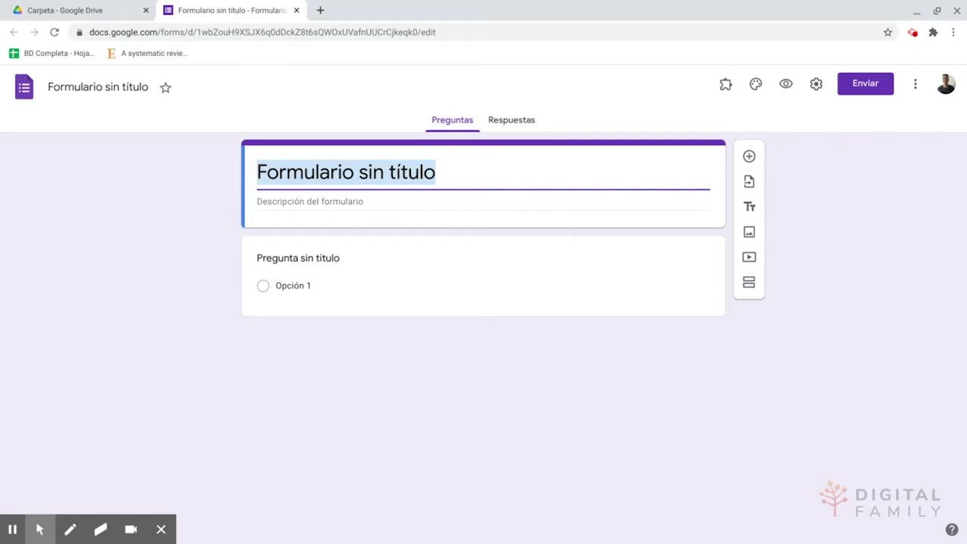
{"action": "type", "text": "Exa"}
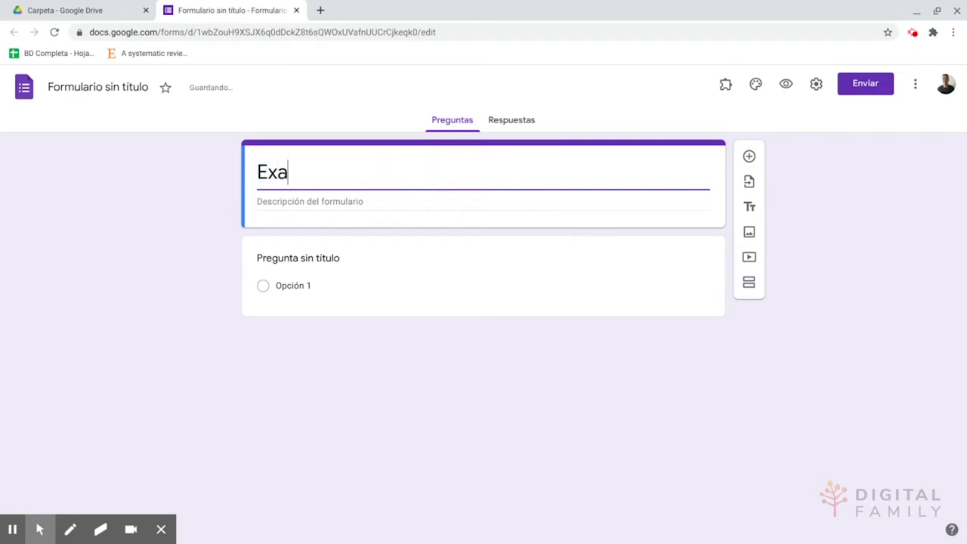
{"action": "type", "text": "men matem"}
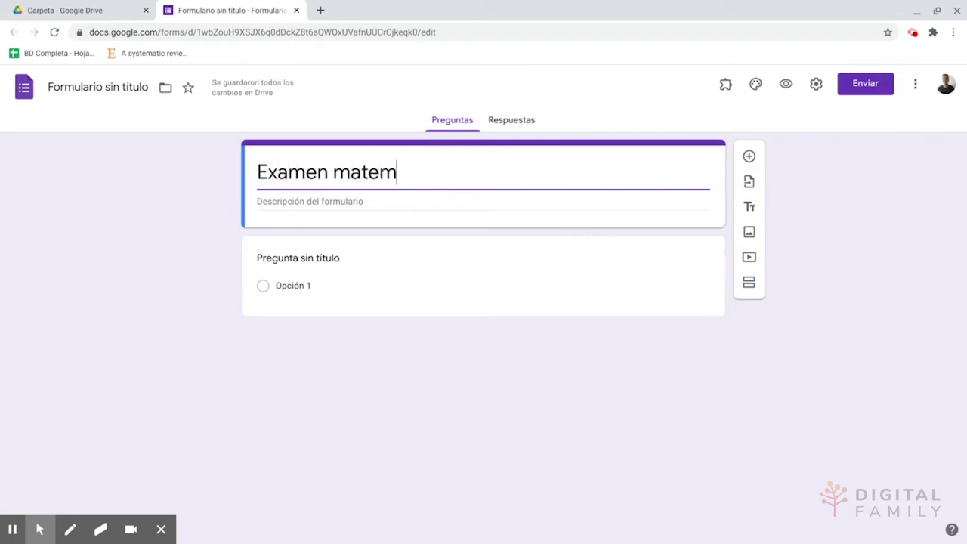
{"action": "type", "text": "aticas"}
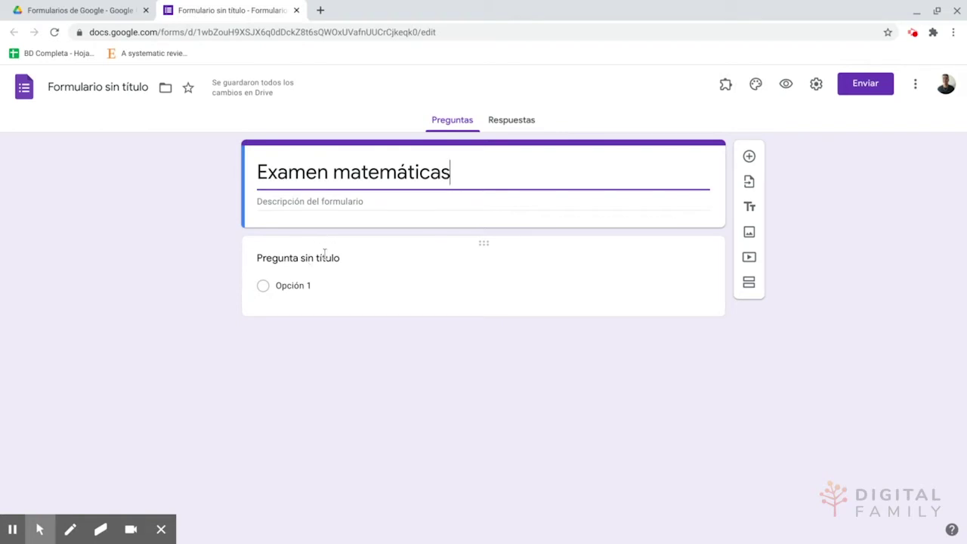
- Write the first question as "¿Cuánto es 1 + 1?" and set its type to Opción múltiple
{"action": "left_click", "coordinate": [248, 256]}
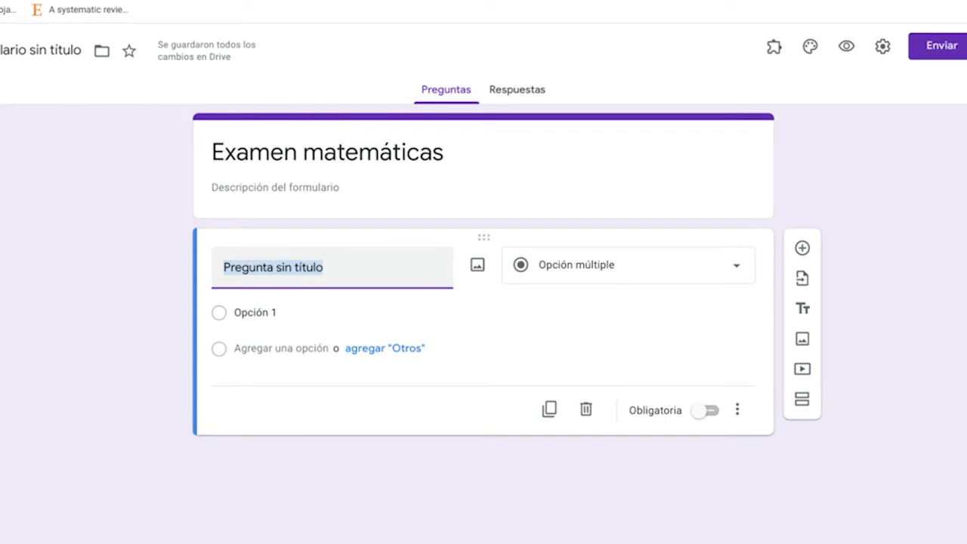
{"action": "type", "text": "¿Cuánto es 1 + 1?"}
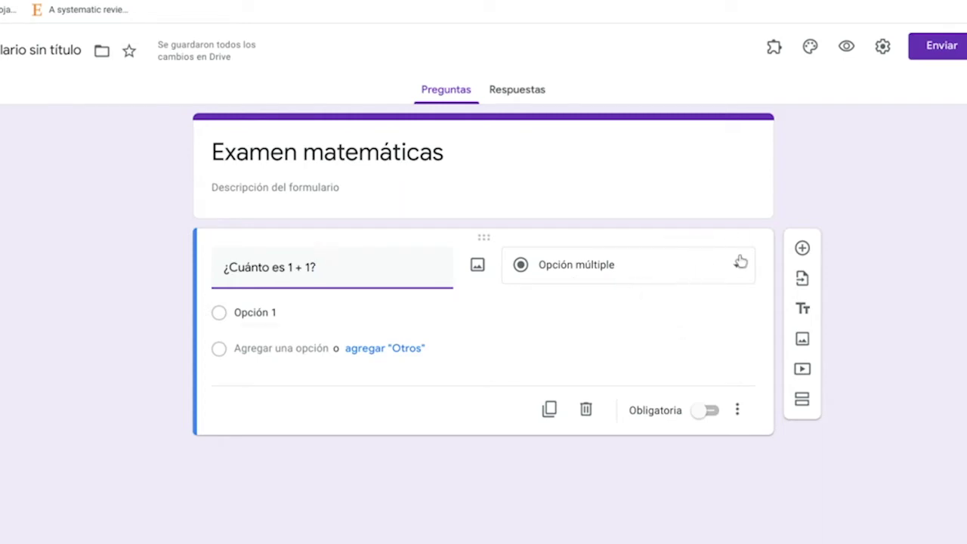
{"action": "left_click", "coordinate": [643, 268]}
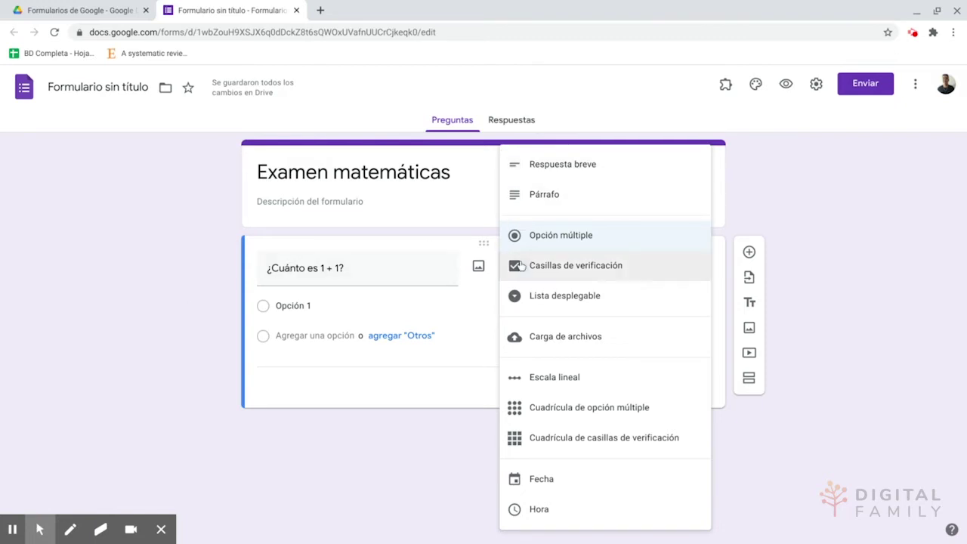
{"action": "left_click", "coordinate": [550, 237]}
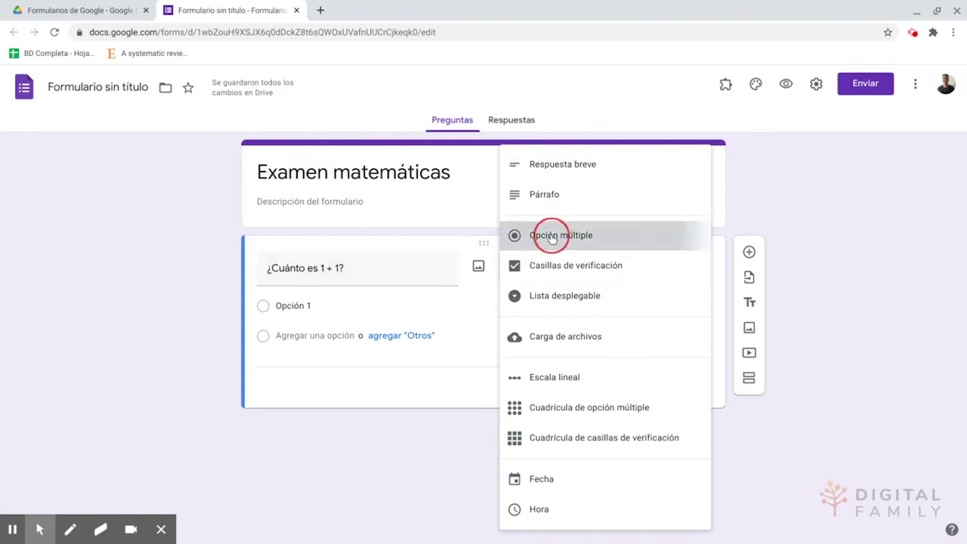
- Enter 1, 4, 6 and 2 as the four answer options of the 1 + 1 question
{"action": "left_click", "coordinate": [325, 310]}
{"action": "type", "text": "1"}
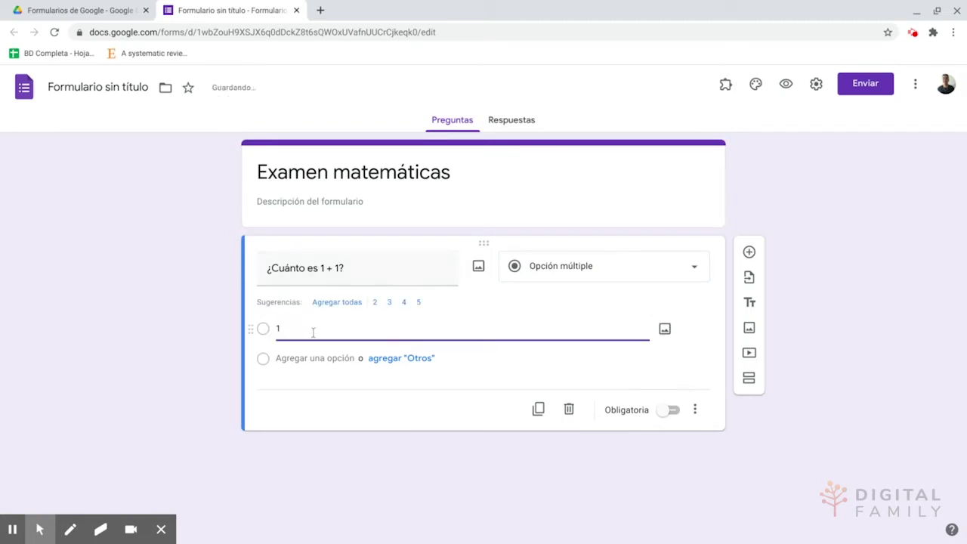
{"action": "left_click", "coordinate": [300, 358]}
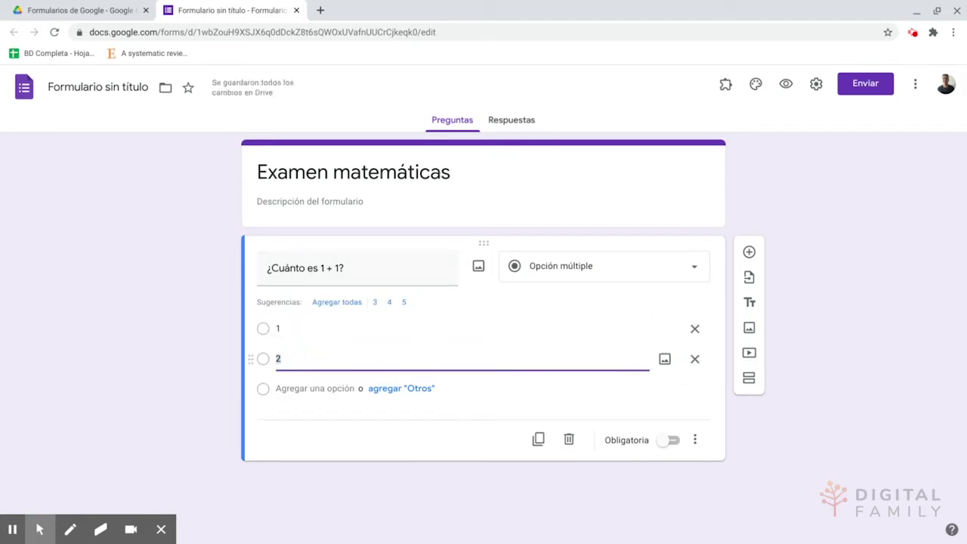
{"action": "type", "text": "4"}
{"action": "left_click", "coordinate": [288, 388]}
{"action": "type", "text": "6"}
{"action": "left_click", "coordinate": [293, 404]}
{"action": "type", "text": "5"}
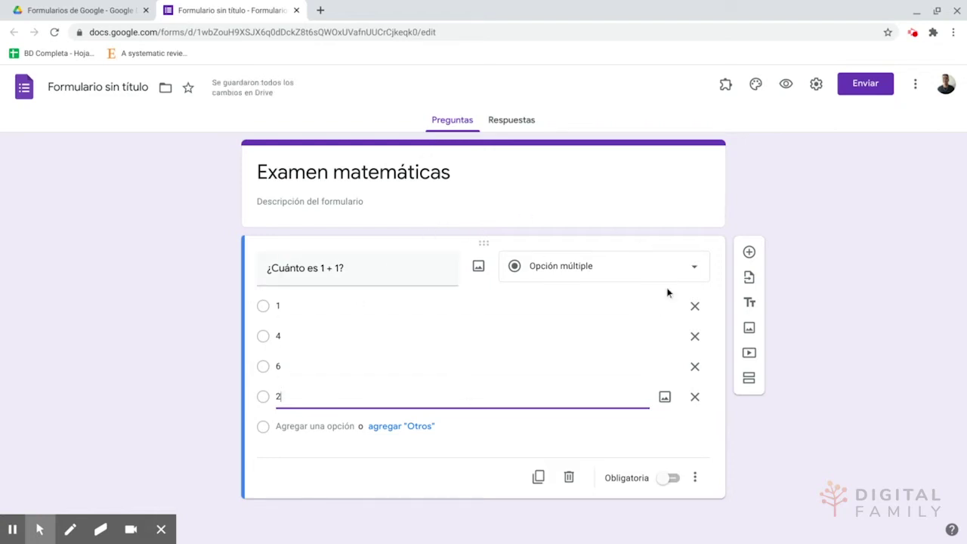
- Add a second question titled "Nombre completo" with the type Respuesta breve
{"action": "left_click", "coordinate": [748, 251]}
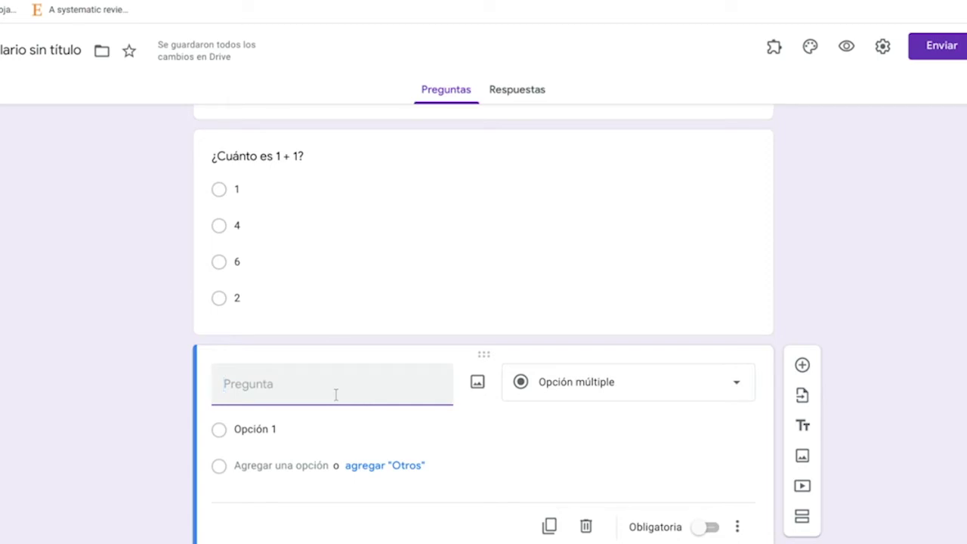
{"action": "type", "text": "Nombre"}
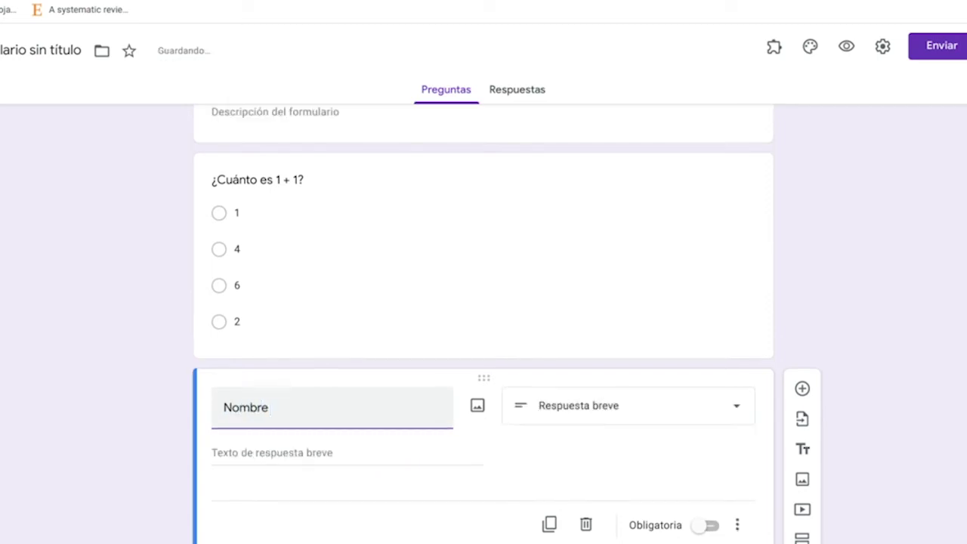
{"action": "type", "text": " comple"}
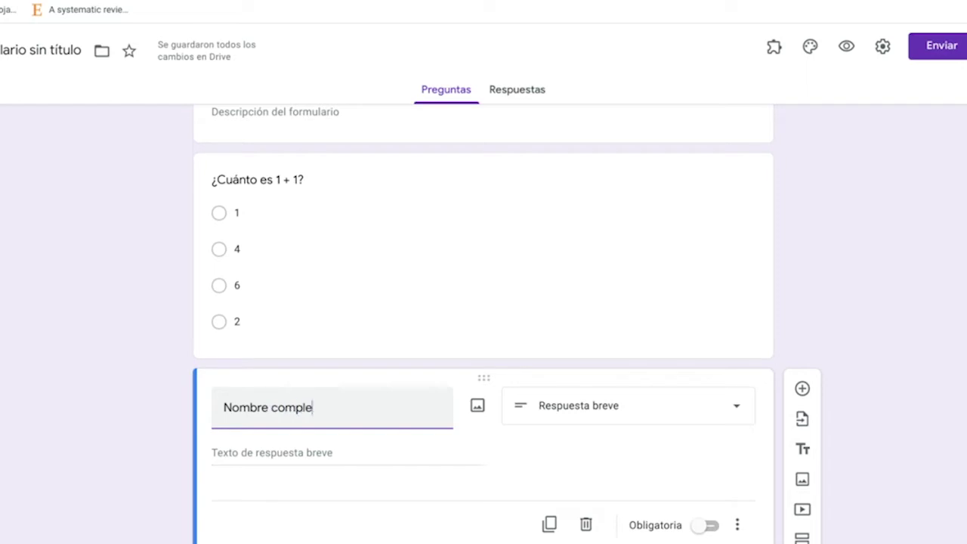
{"action": "type", "text": "to"}
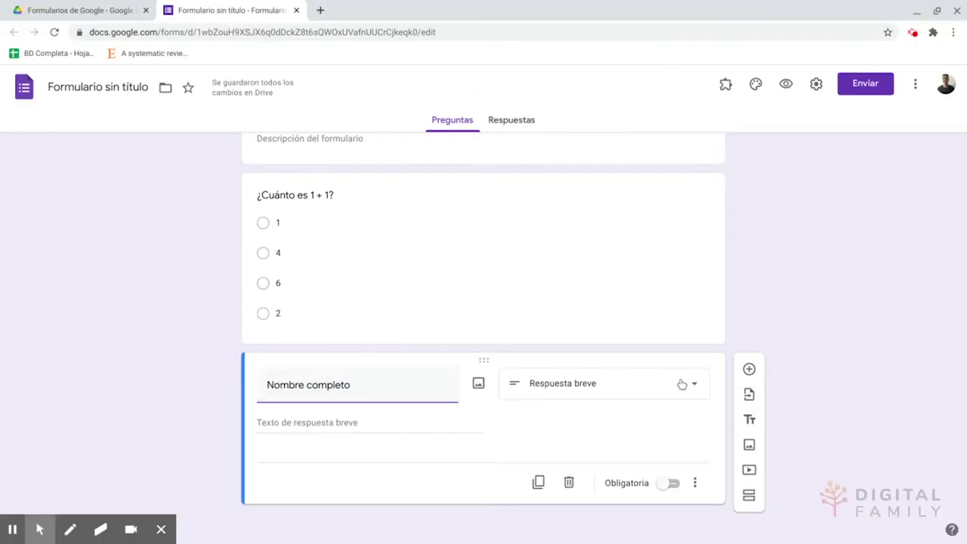
{"action": "left_click", "coordinate": [574, 388]}
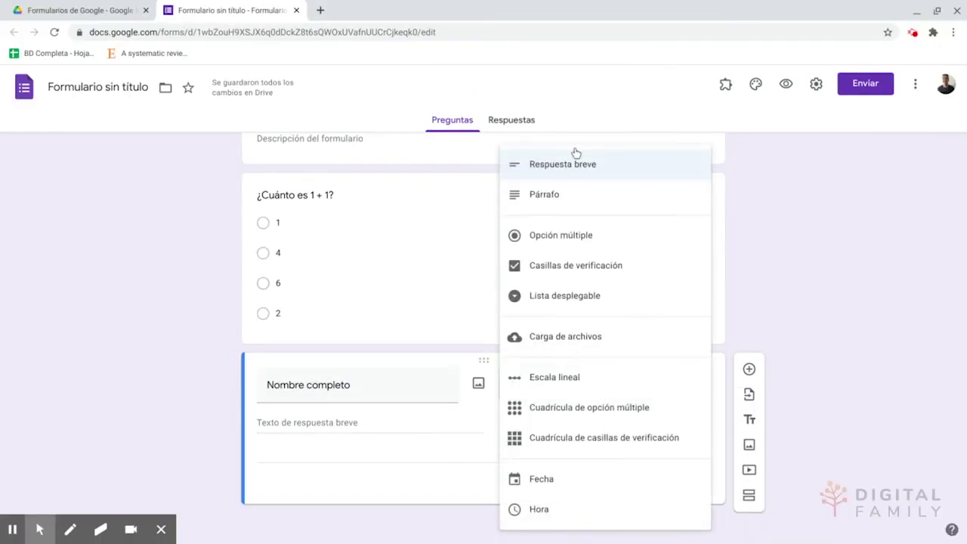
{"action": "left_click", "coordinate": [589, 165]}
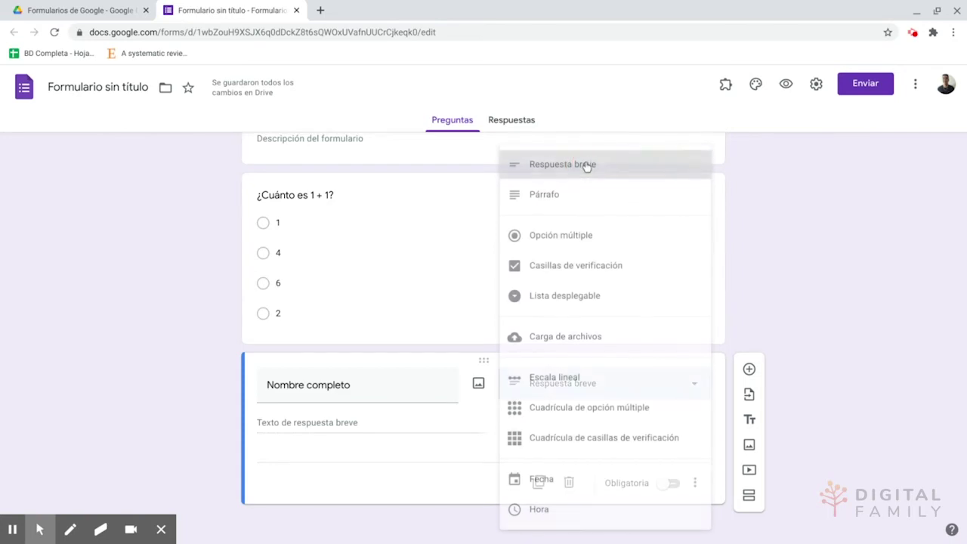
- Move the "Nombre completo" question above the 1 + 1 question and make it required
{"action": "scroll", "coordinate": [405, 425], "scroll_direction": "up", "scroll_amount": 1}
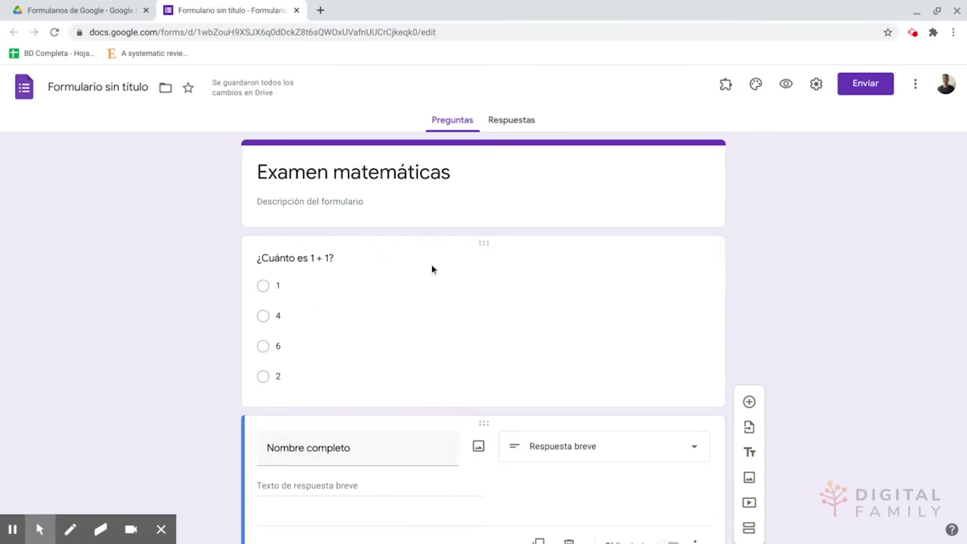
{"action": "left_click", "coordinate": [485, 426]}
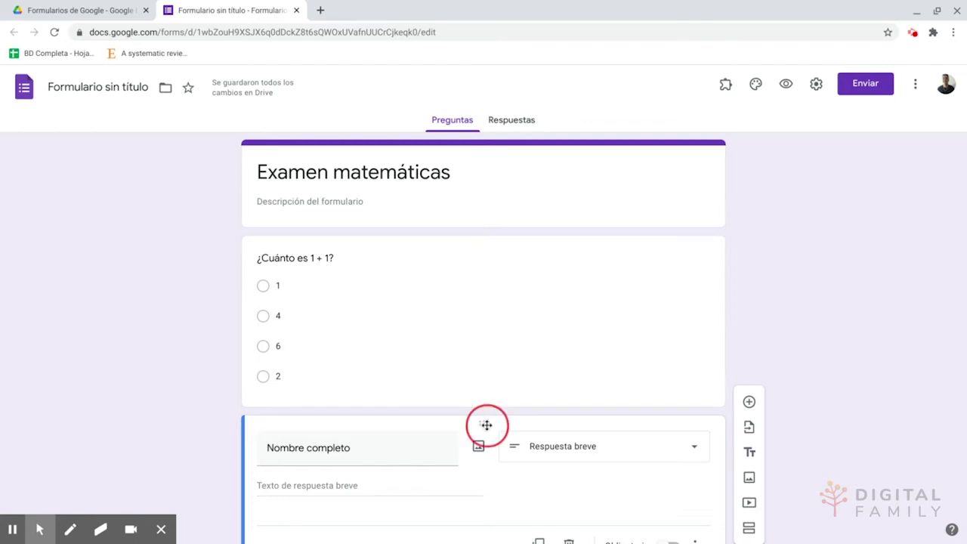
{"action": "left_click_drag", "start_coordinate": [486, 425], "coordinate": [438, 213]}
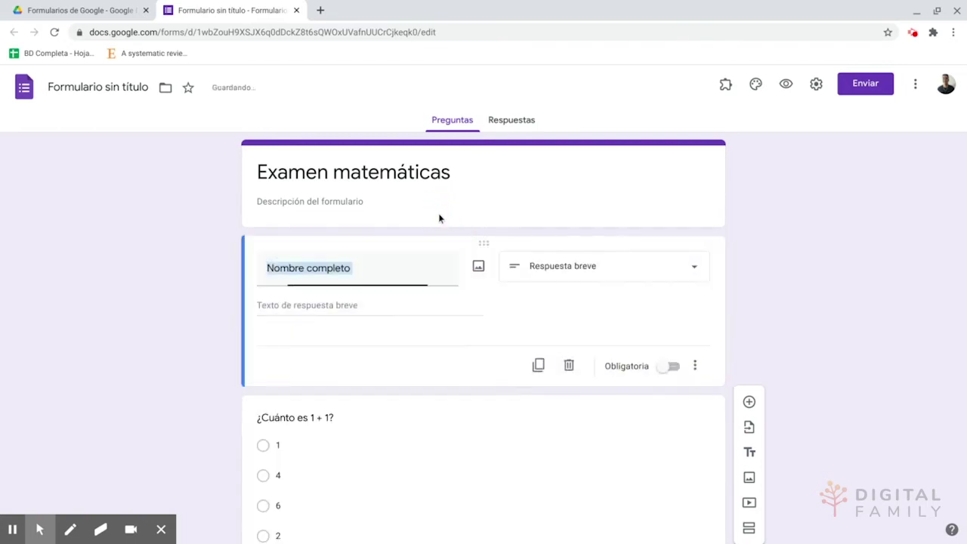
{"action": "scroll", "coordinate": [392, 330], "scroll_direction": "down", "scroll_amount": 1}
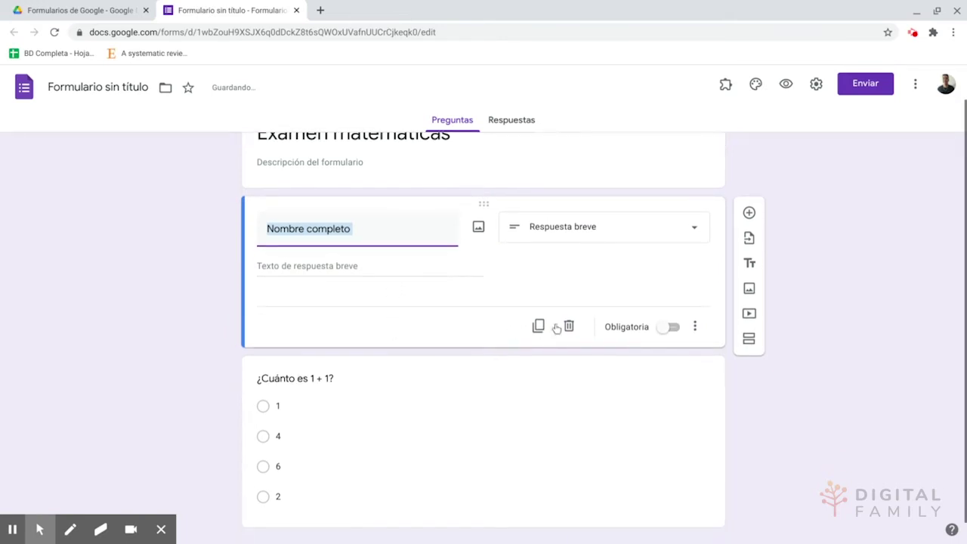
{"action": "left_click", "coordinate": [664, 337]}
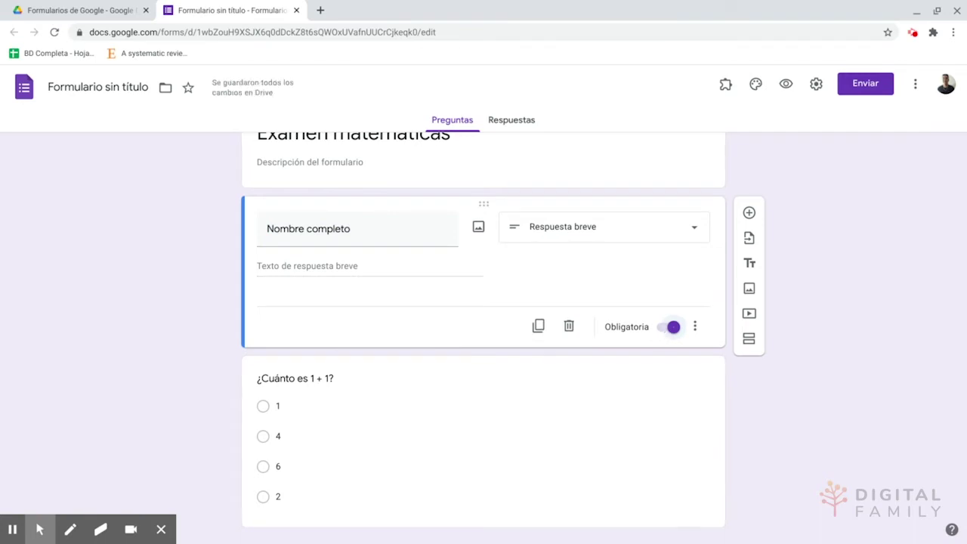
- Limit the form to 1 response per person, convert it into a graded quiz, and save the configuration
{"action": "scroll", "coordinate": [382, 152], "scroll_direction": "up", "scroll_amount": 1}
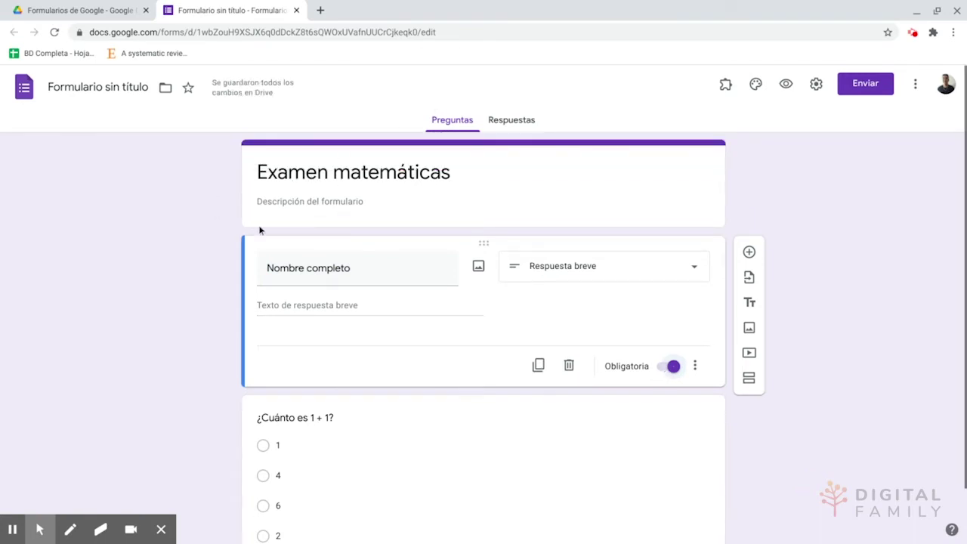
{"action": "scroll", "coordinate": [326, 305], "scroll_direction": "down", "scroll_amount": 1}
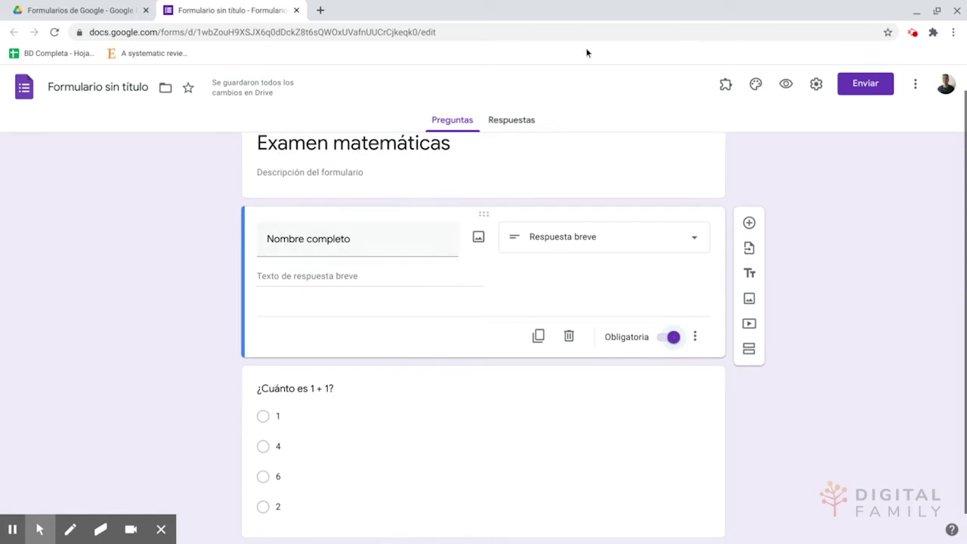
{"action": "scroll", "coordinate": [405, 224], "scroll_direction": "down", "scroll_amount": 1}
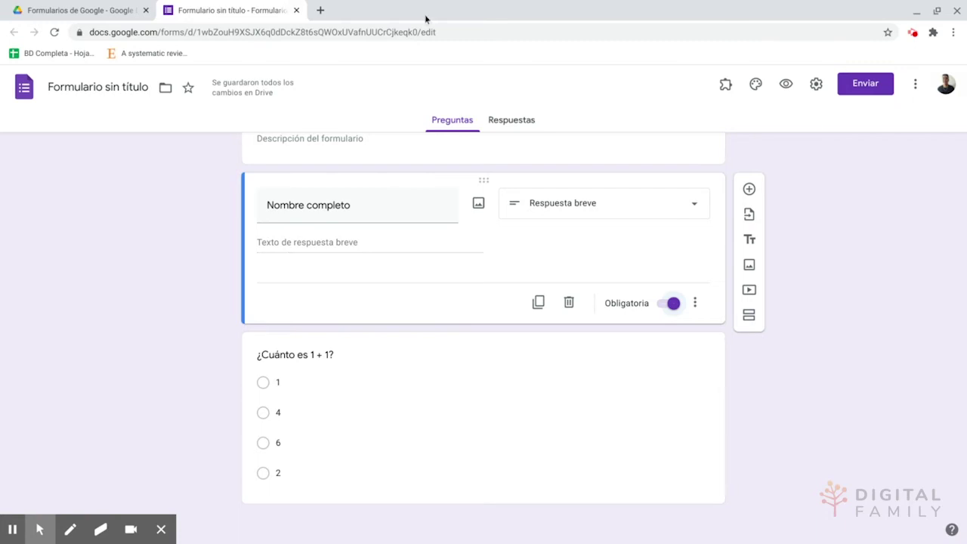
{"action": "left_click", "coordinate": [817, 86]}
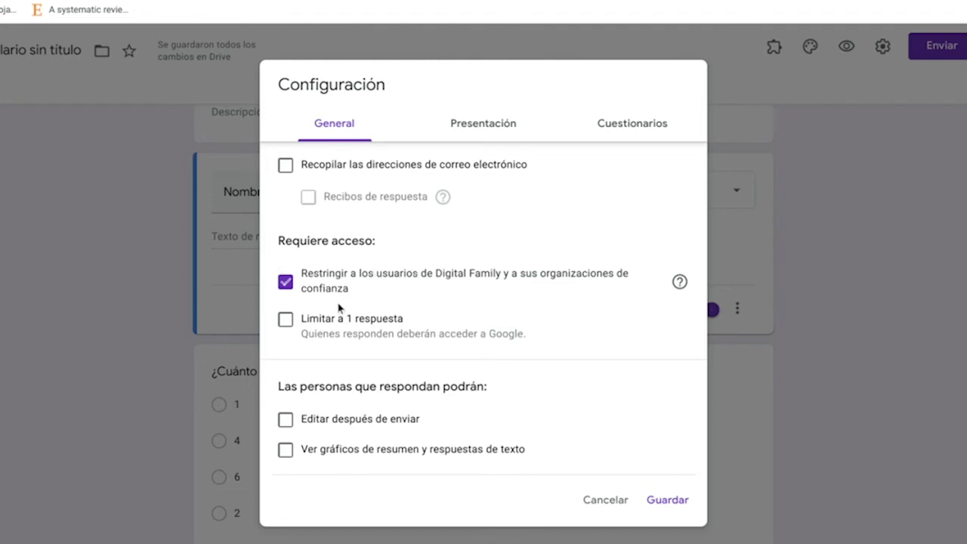
{"action": "left_click", "coordinate": [286, 319]}
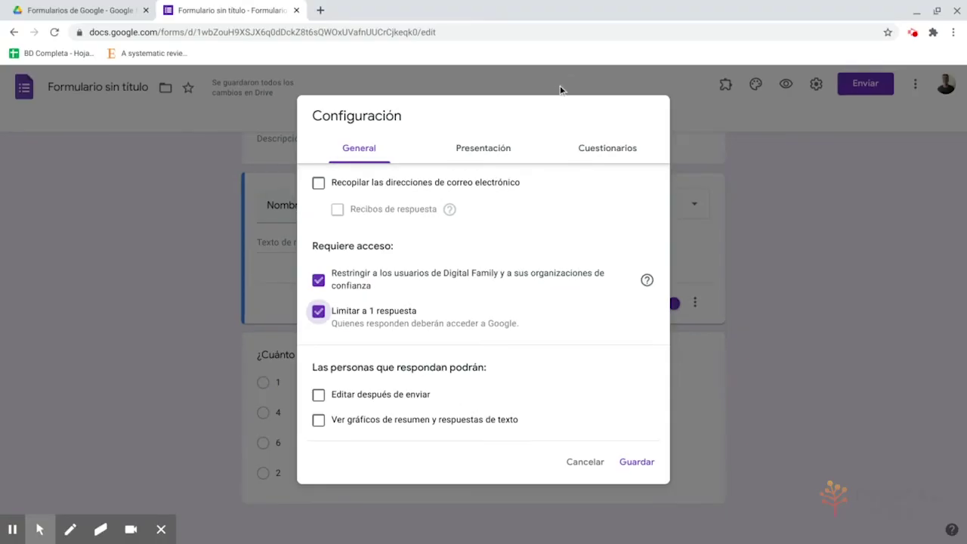
{"action": "left_click", "coordinate": [590, 155]}
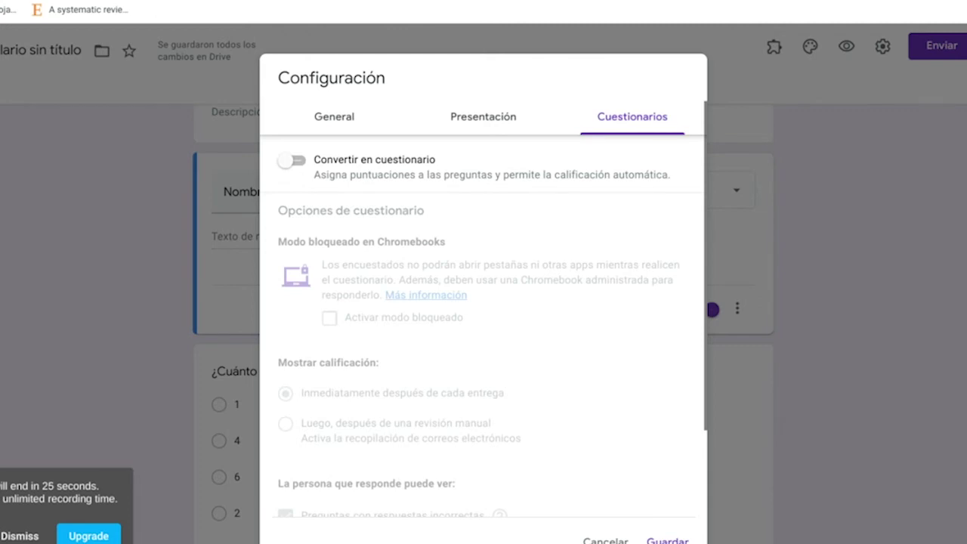
{"action": "left_click", "coordinate": [289, 163]}
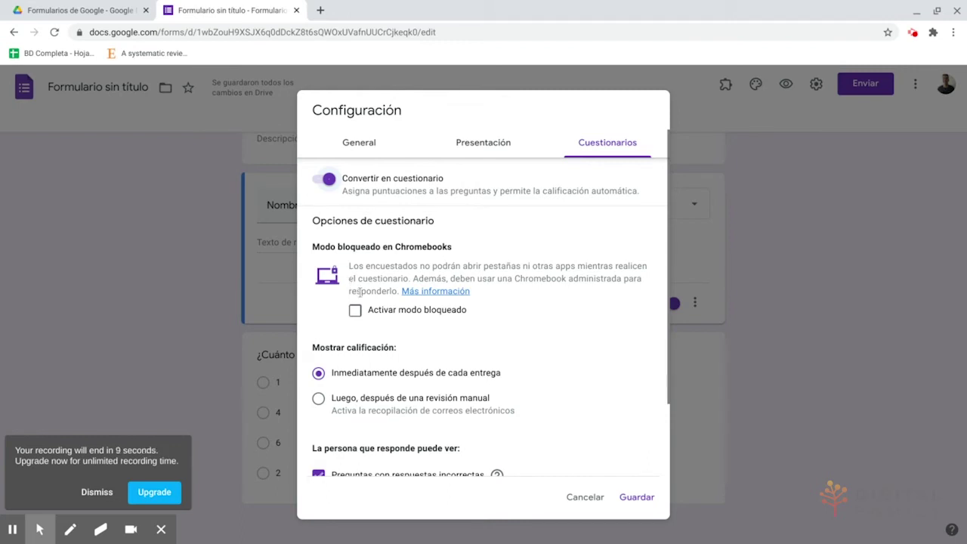
{"action": "left_click", "coordinate": [617, 493]}
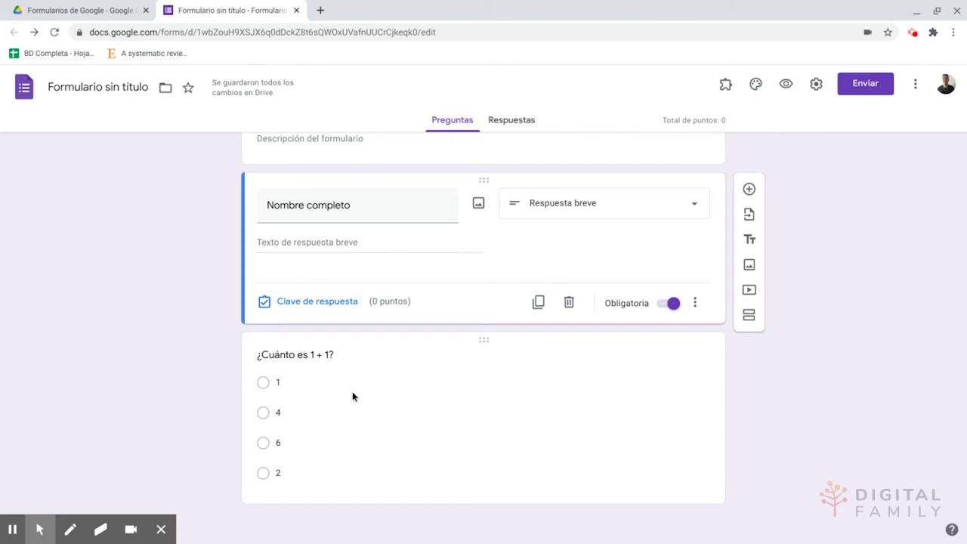
- Set the answer key of the 1 + 1 question to option 2 and make it worth 2 points
{"action": "left_click", "coordinate": [330, 408]}
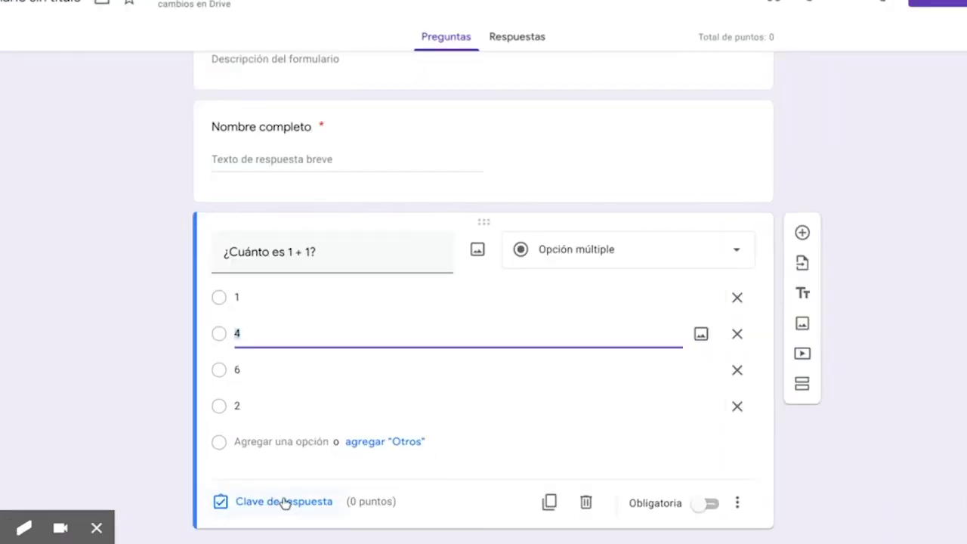
{"action": "left_click", "coordinate": [284, 503]}
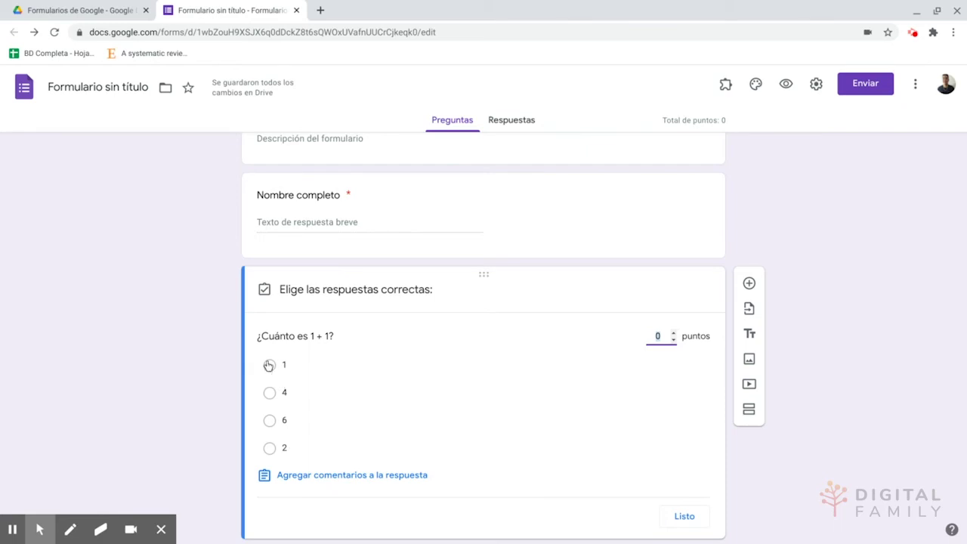
{"action": "left_click", "coordinate": [269, 448]}
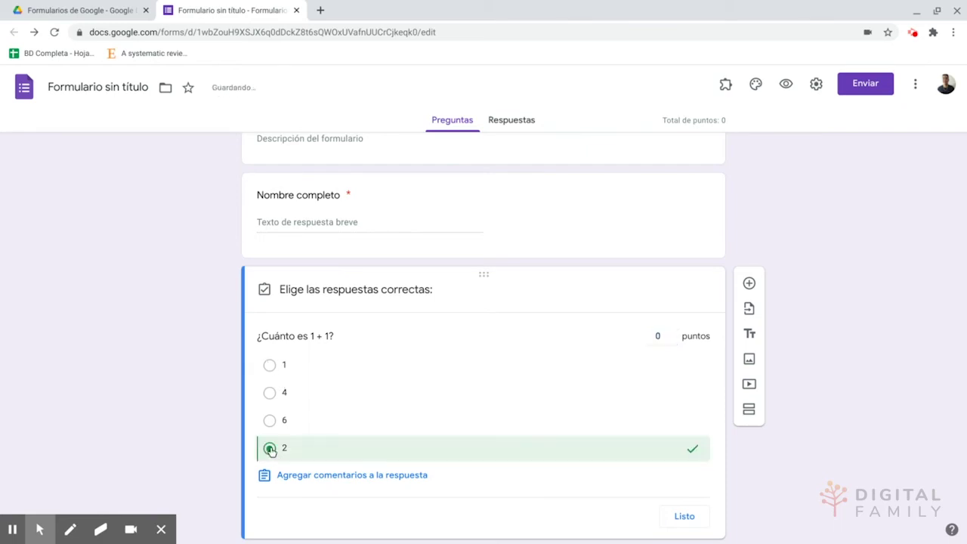
{"action": "left_click", "coordinate": [674, 333]}
{"action": "left_click", "coordinate": [673, 332]}
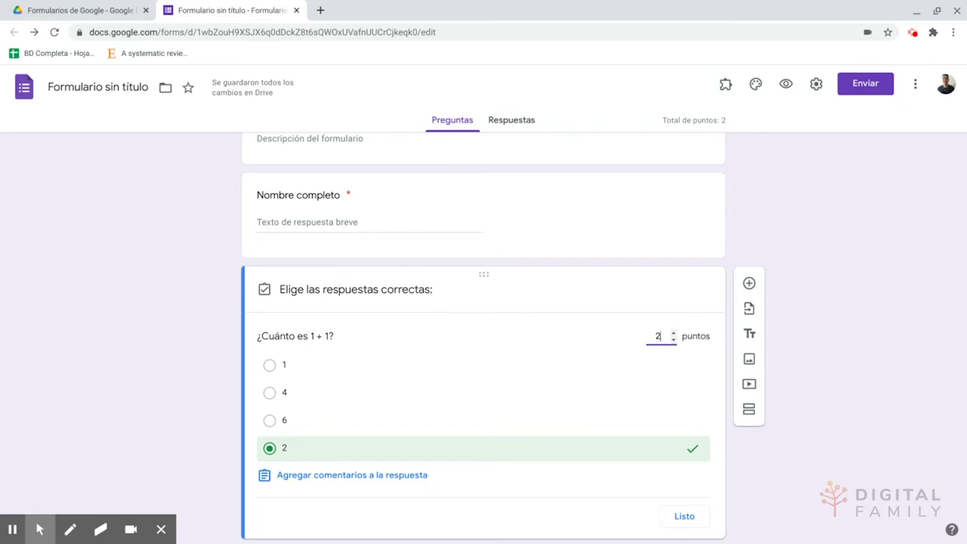
- Copy the form's full-length sharing link from the send options, without sending the form by e-mail
{"action": "left_click", "coordinate": [868, 92]}
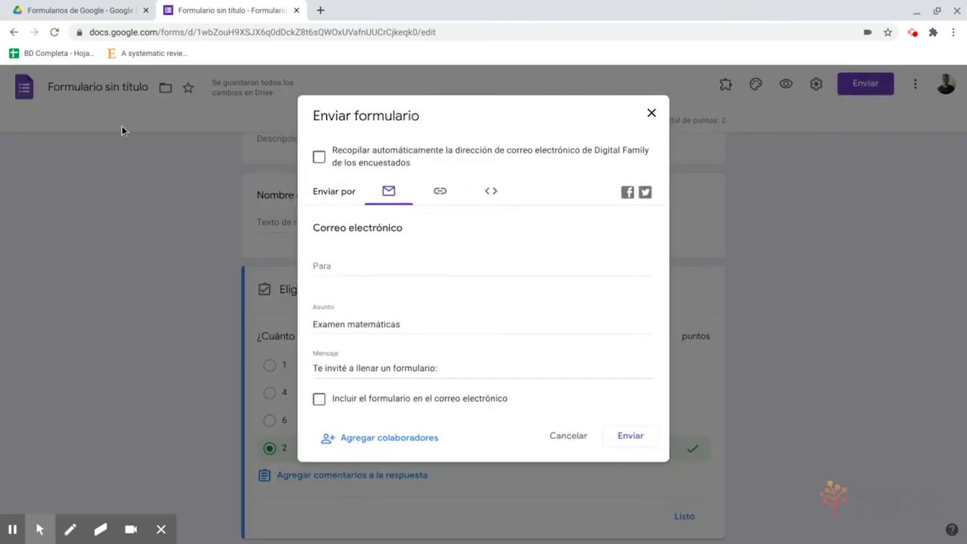
{"action": "scroll", "coordinate": [425, 226], "scroll_direction": "down", "scroll_amount": 1}
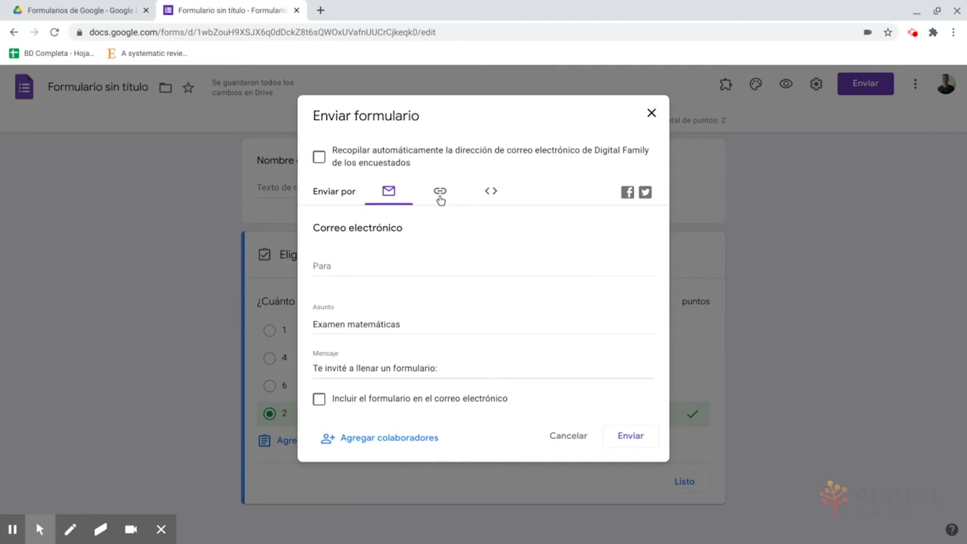
{"action": "left_click", "coordinate": [440, 194]}
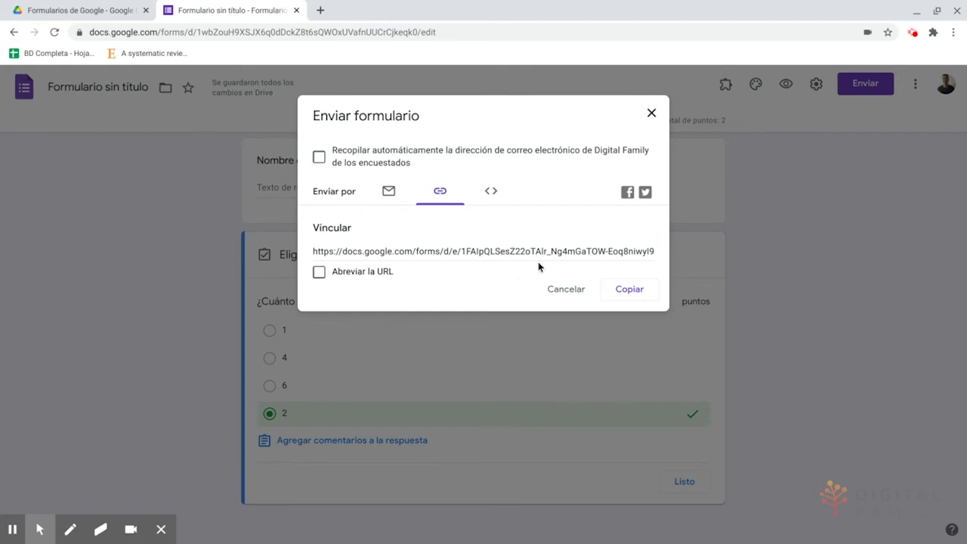
{"action": "left_click", "coordinate": [510, 251]}
{"action": "left_click", "coordinate": [631, 291]}
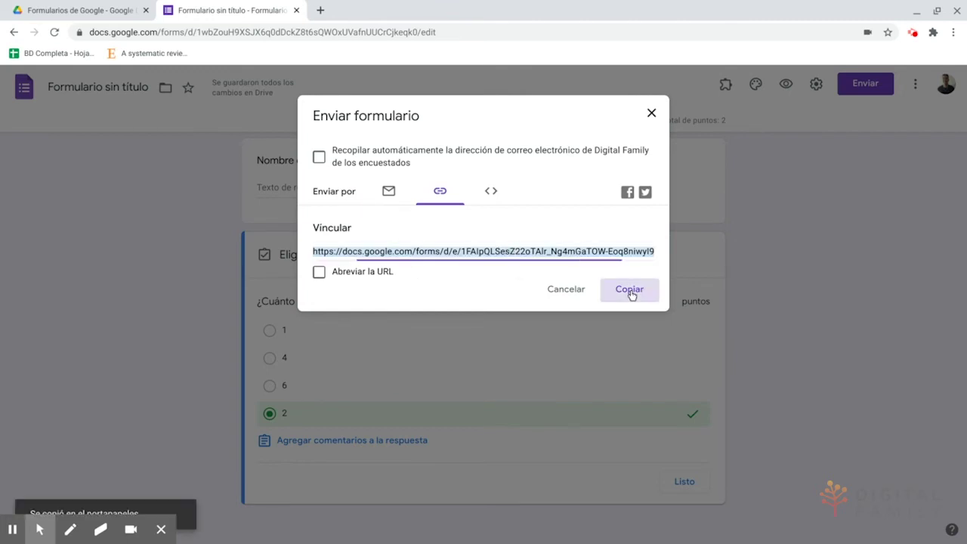
{"action": "left_click", "coordinate": [646, 113]}
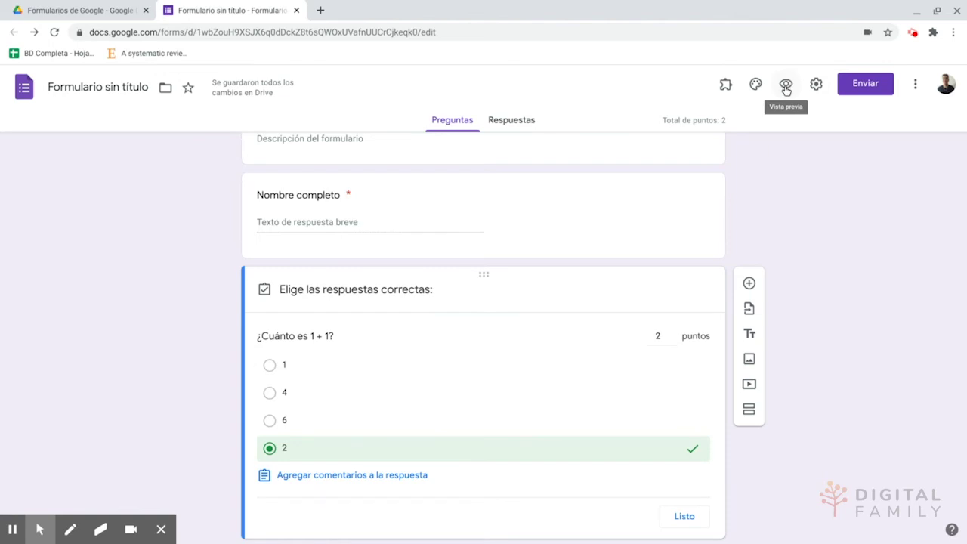
- Preview the exam, fill in the respondent's name, answer 2 to the 1 + 1 question, and submit the response
{"action": "left_click", "coordinate": [786, 85]}
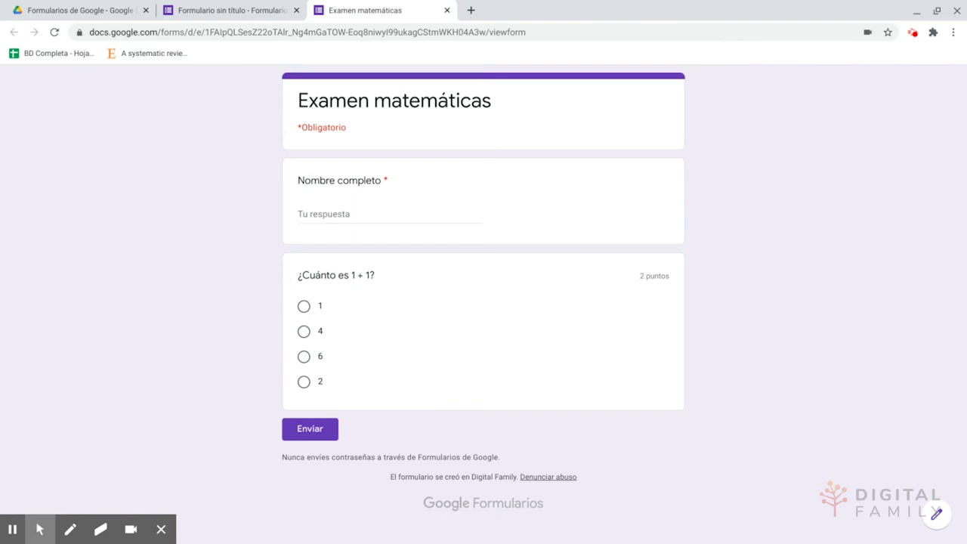
{"action": "left_click", "coordinate": [318, 212]}
{"action": "type", "text": "C"}
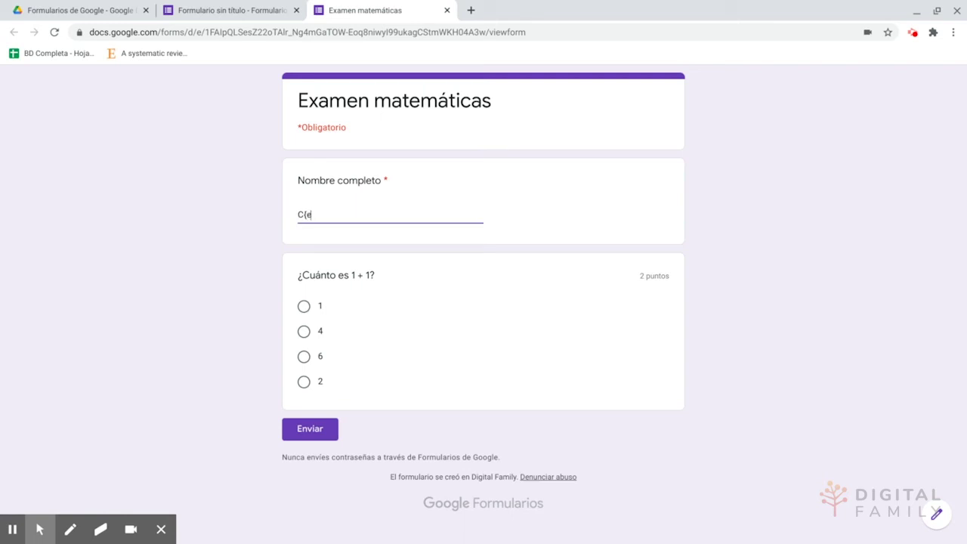
{"action": "type", "text": "ésar"}
{"action": "left_click", "coordinate": [303, 380]}
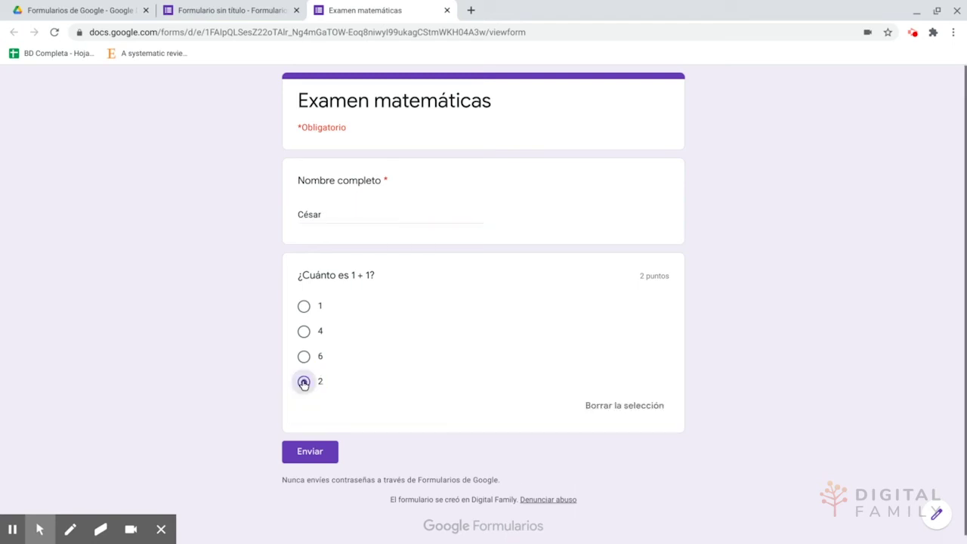
{"action": "left_click", "coordinate": [335, 453]}
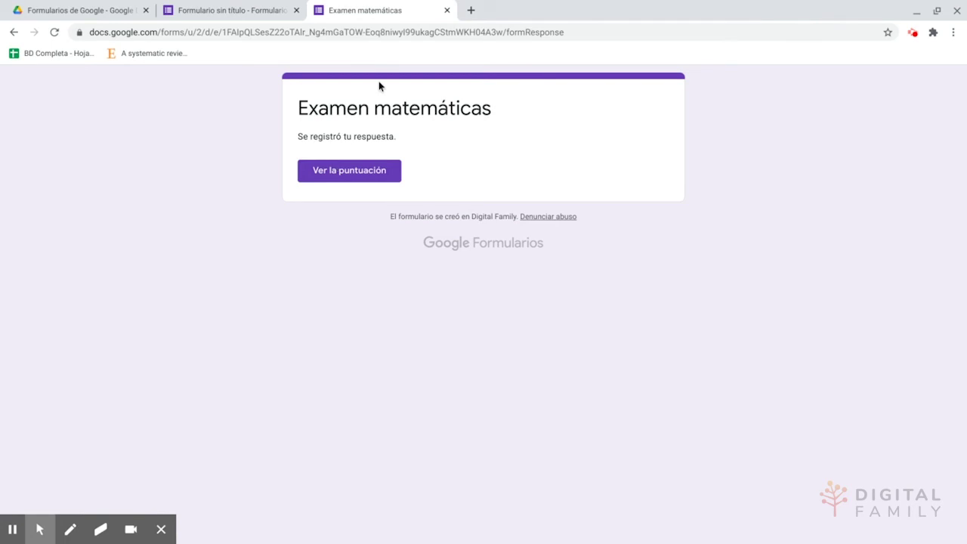
- View the score of the submitted exam, then close the score and preview pages
{"action": "left_click", "coordinate": [348, 175]}
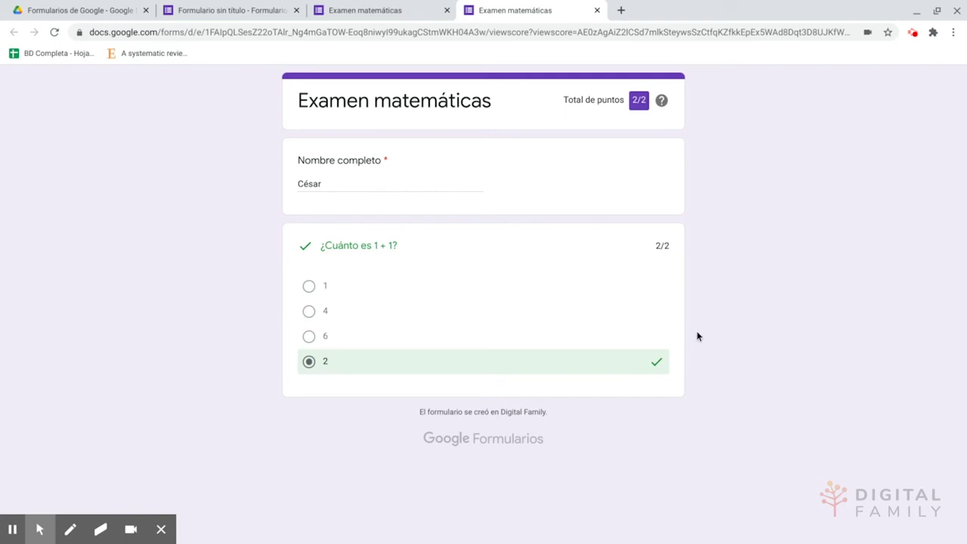
{"action": "left_click", "coordinate": [596, 11]}
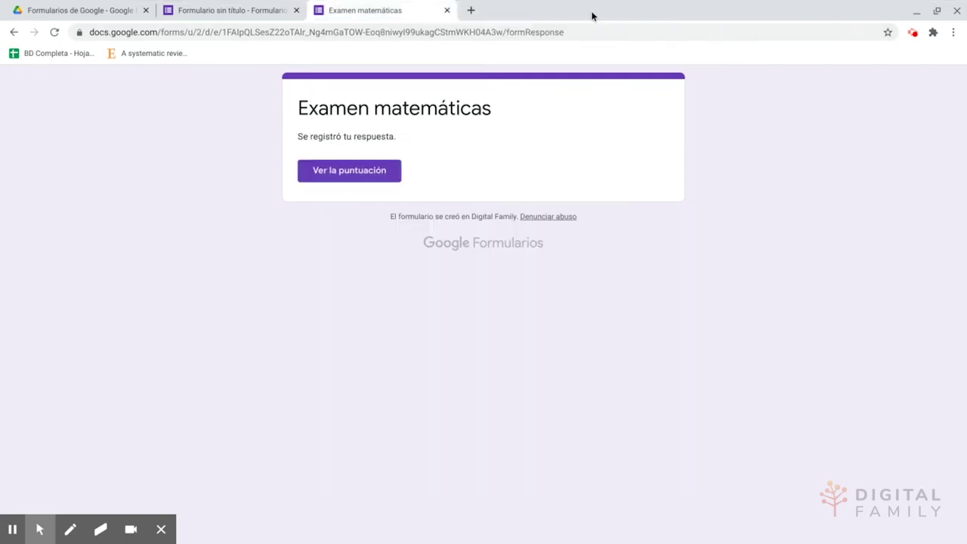
{"action": "left_click", "coordinate": [447, 12]}
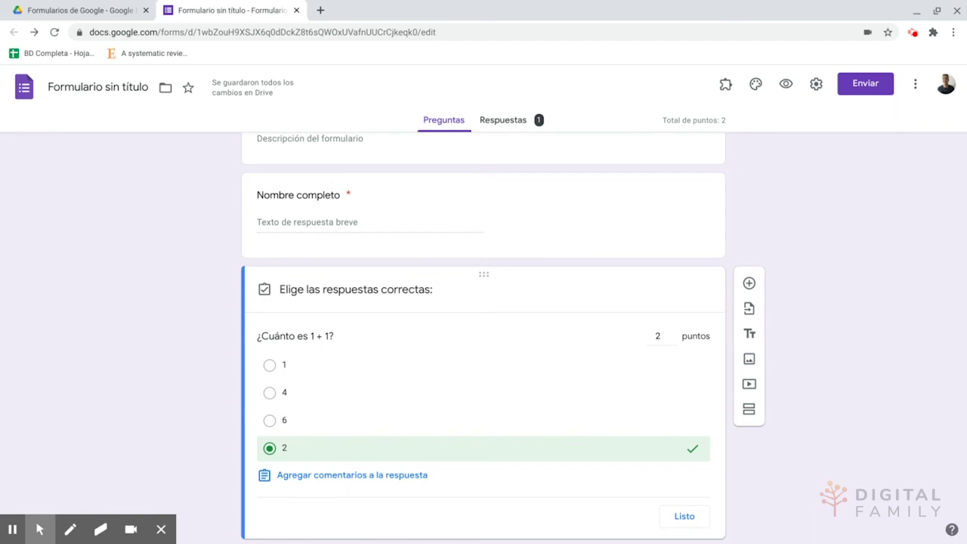
- Examine the response summary, including the score statistics, the submitted names and the answer chart of the 1 + 1 question
{"action": "scroll", "coordinate": [447, 123], "scroll_direction": "up", "scroll_amount": 2}
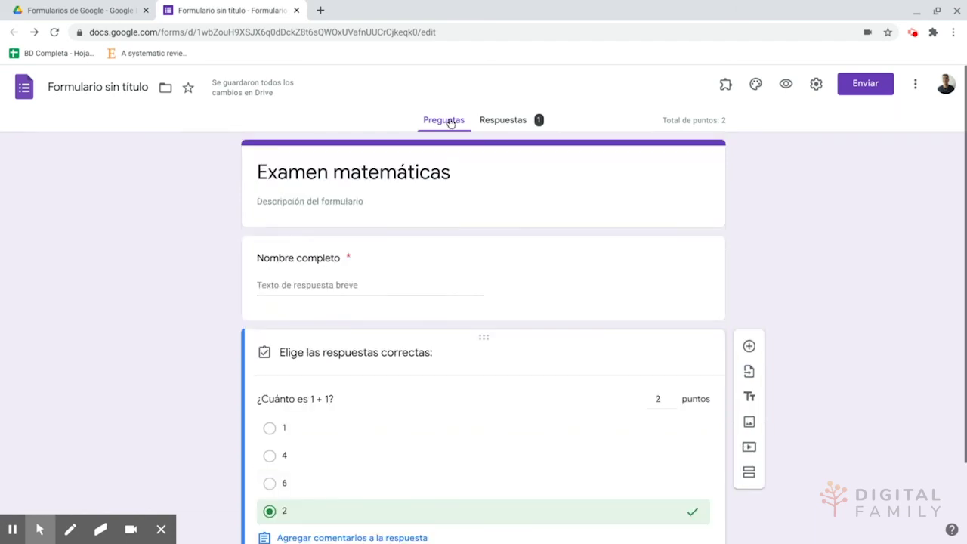
{"action": "left_click", "coordinate": [512, 122]}
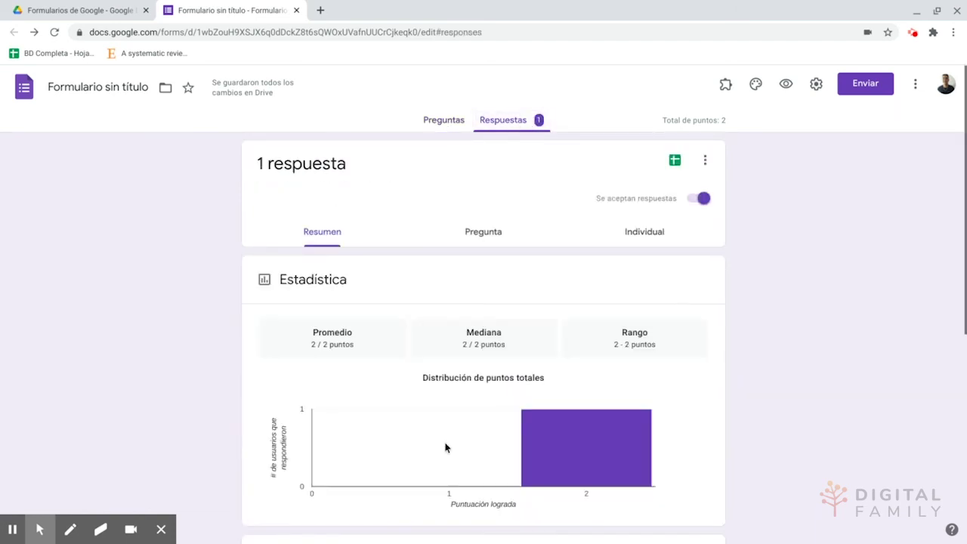
{"action": "scroll", "coordinate": [445, 448], "scroll_direction": "down", "scroll_amount": 5}
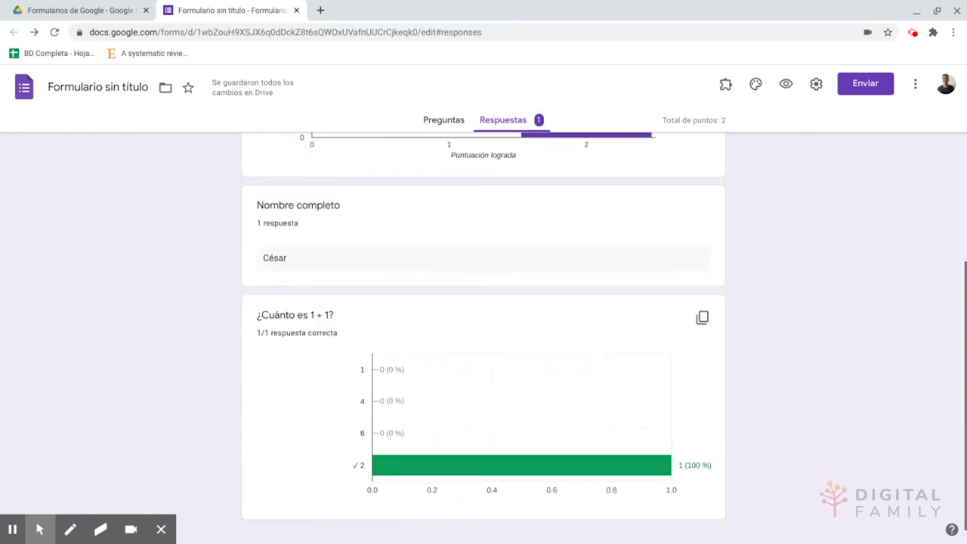
{"action": "scroll", "coordinate": [313, 334], "scroll_direction": "down", "scroll_amount": 1}
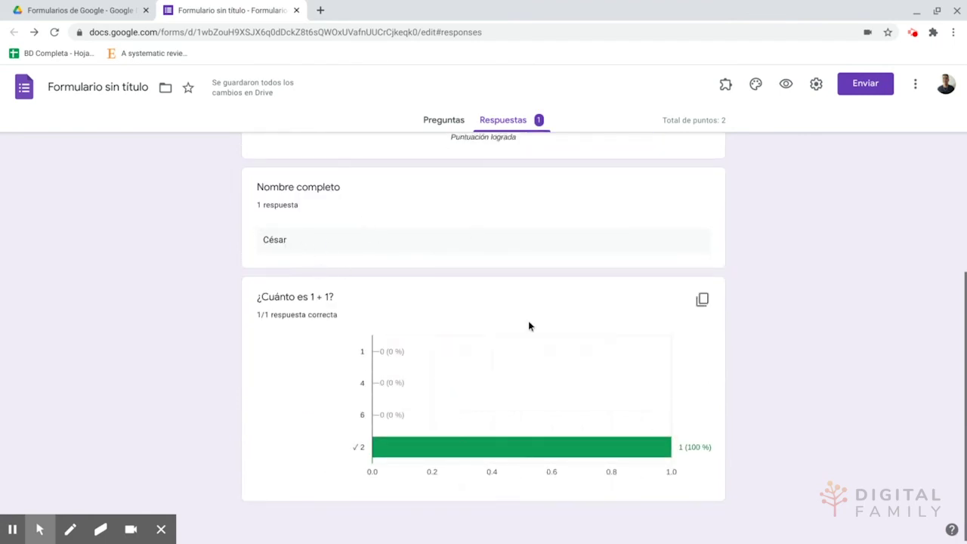
{"action": "scroll", "coordinate": [449, 306], "scroll_direction": "down", "scroll_amount": 1}
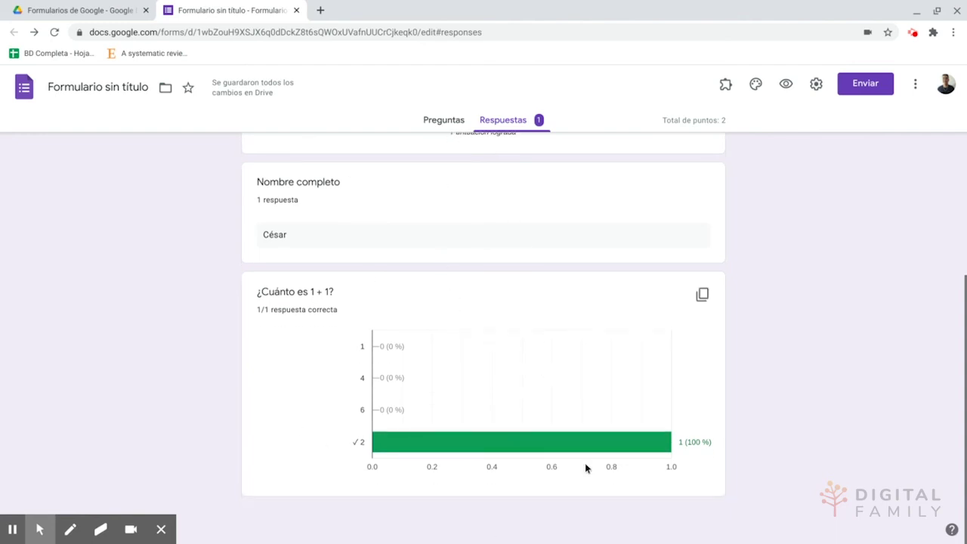
{"action": "mouse_move", "coordinate": [487, 438]}
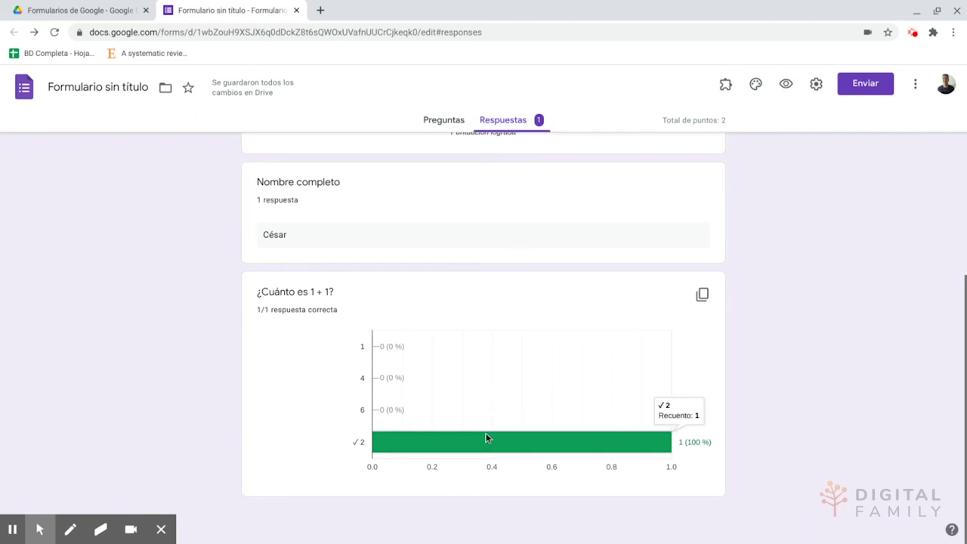
{"action": "scroll", "coordinate": [487, 438], "scroll_direction": "up", "scroll_amount": 3}
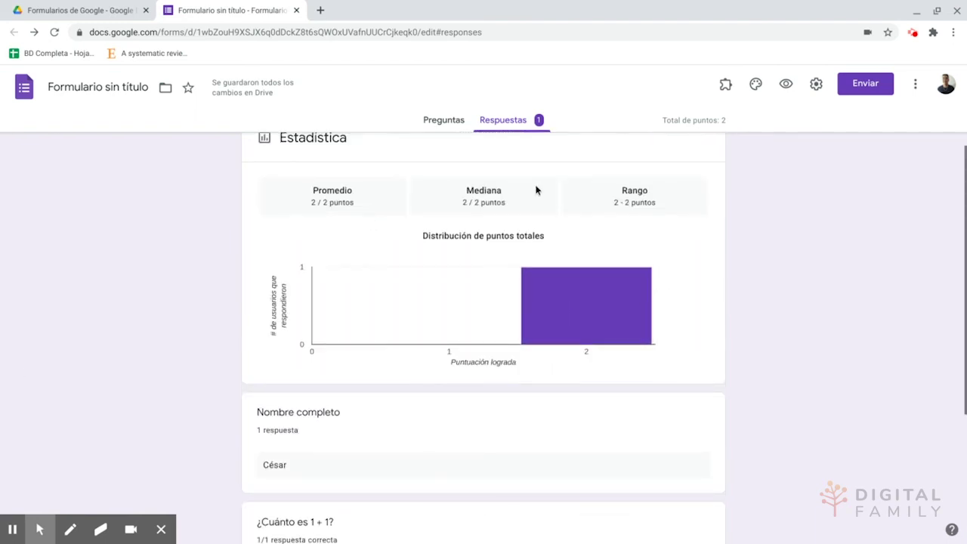
{"action": "scroll", "coordinate": [432, 231], "scroll_direction": "up", "scroll_amount": 2}
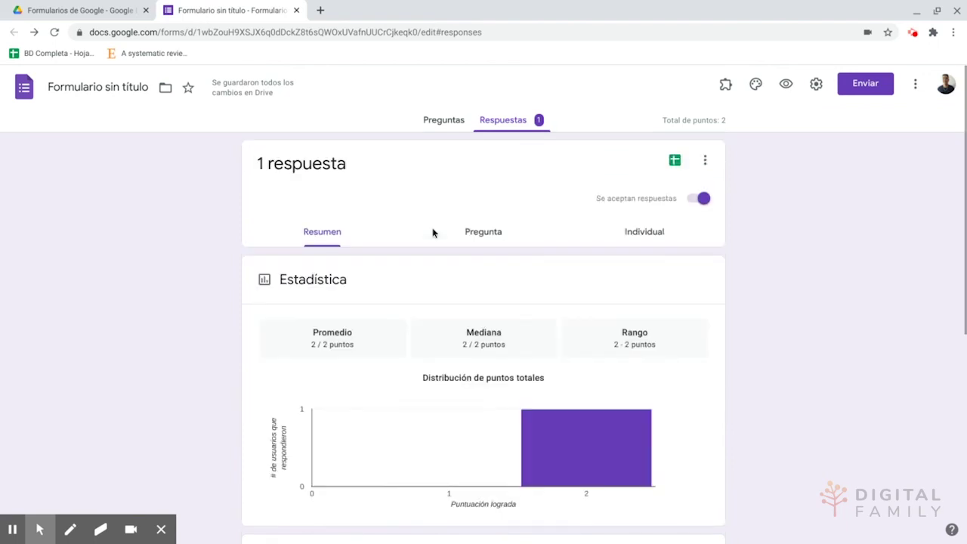
{"action": "scroll", "coordinate": [378, 444], "scroll_direction": "down", "scroll_amount": 5}
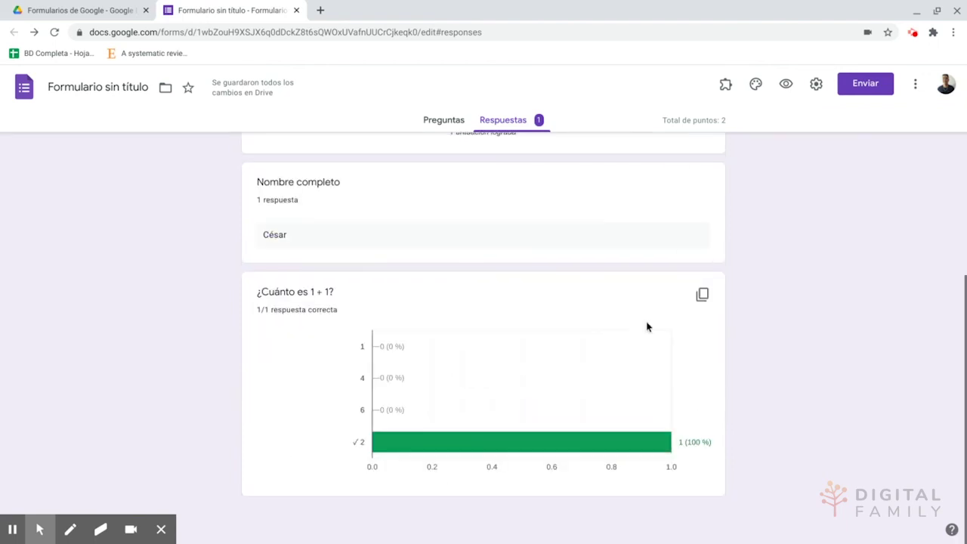
{"action": "scroll", "coordinate": [656, 280], "scroll_direction": "up", "scroll_amount": 5}
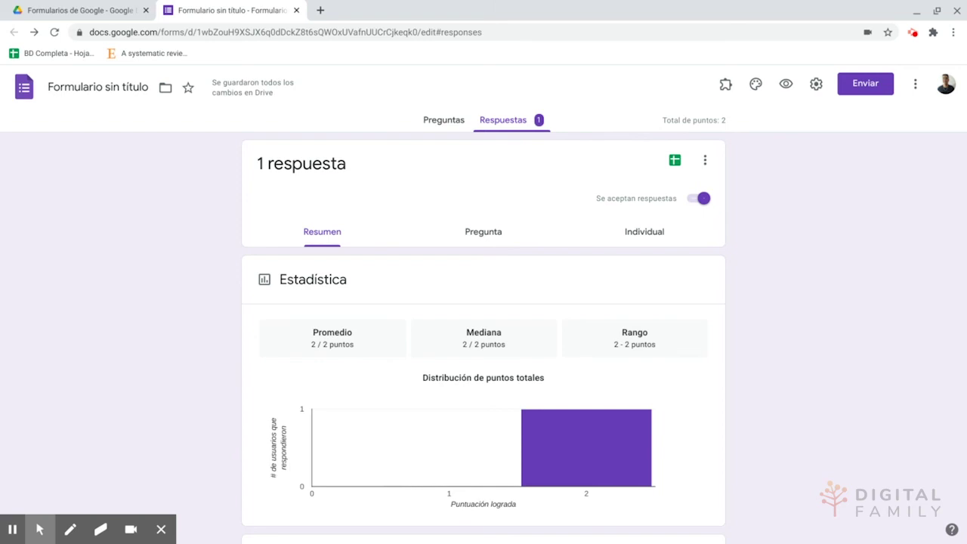
- Create a new spreadsheet as the destination of the form responses and return to the form's response summary
{"action": "left_click", "coordinate": [675, 162]}
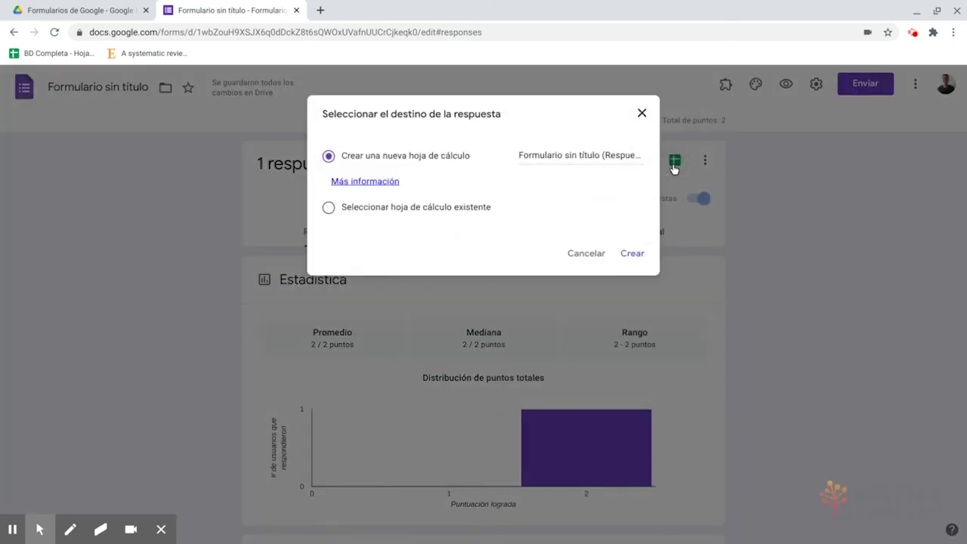
{"action": "left_click", "coordinate": [619, 256]}
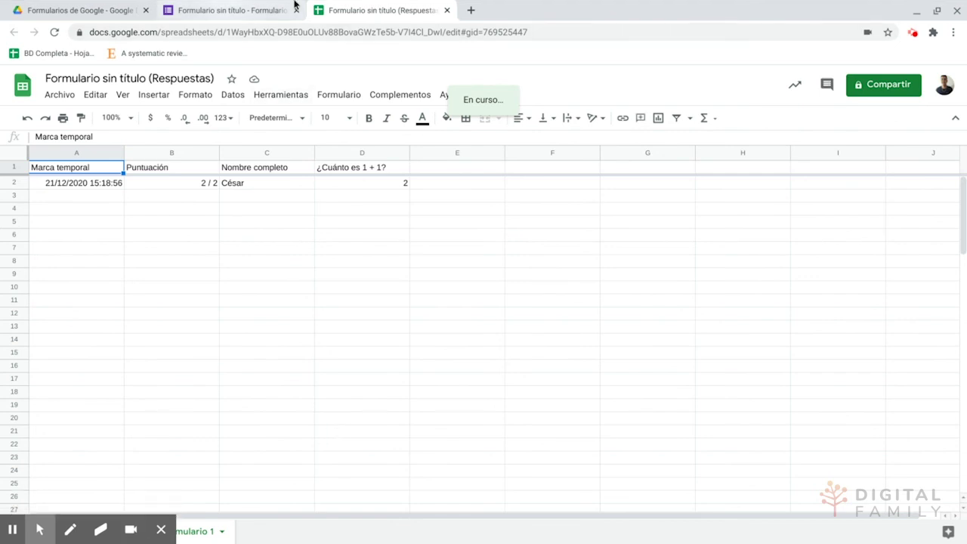
{"action": "left_click", "coordinate": [229, 10]}
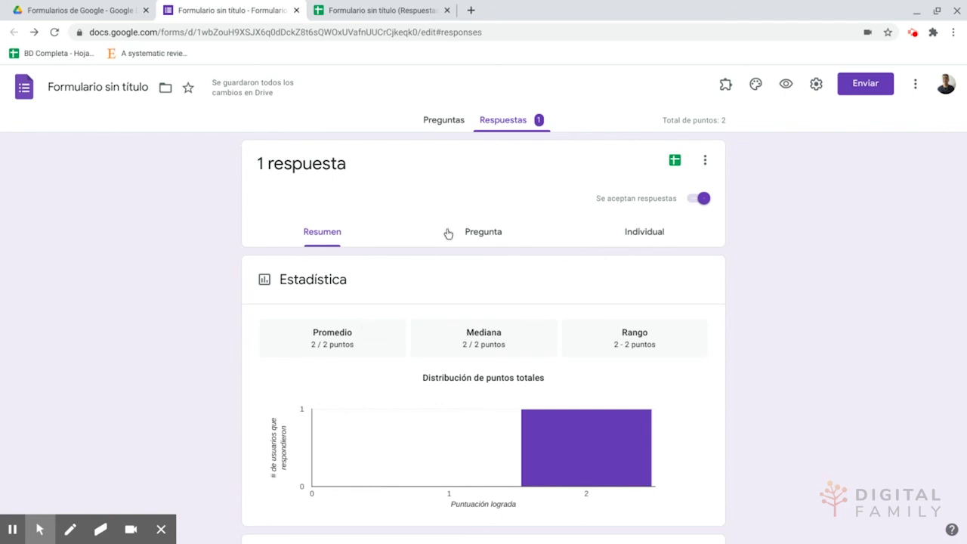
{"action": "scroll", "coordinate": [446, 233], "scroll_direction": "down", "scroll_amount": 5}
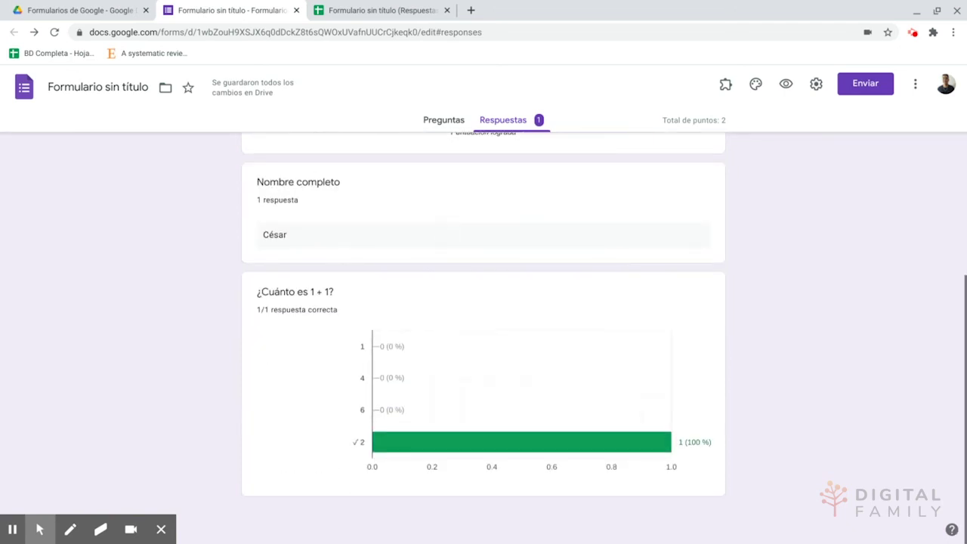
{"action": "scroll", "coordinate": [447, 234], "scroll_direction": "up", "scroll_amount": 5}
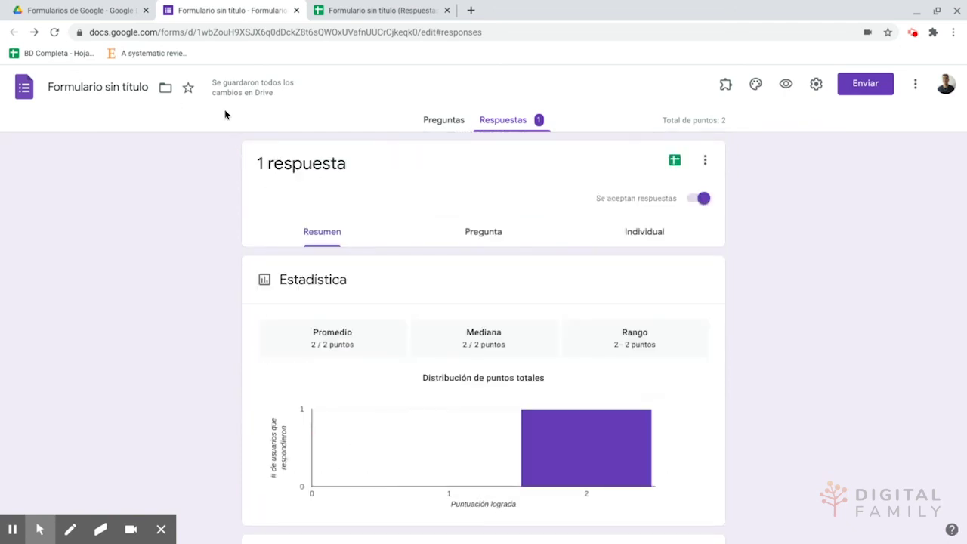
- Rename the form file as "Examen matemáticas 1roA", leaving the exam's displayed title as it is
{"action": "left_click", "coordinate": [79, 89]}
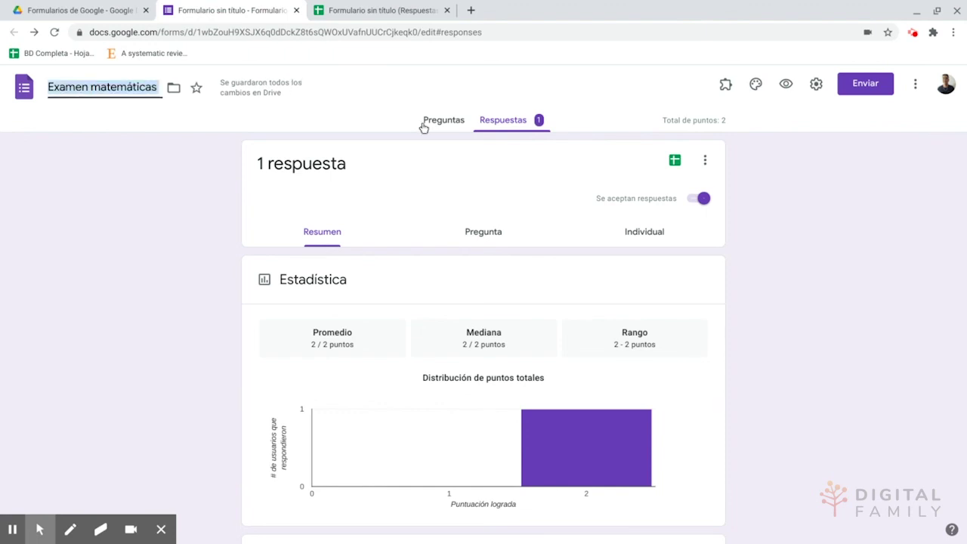
{"action": "left_click", "coordinate": [456, 126]}
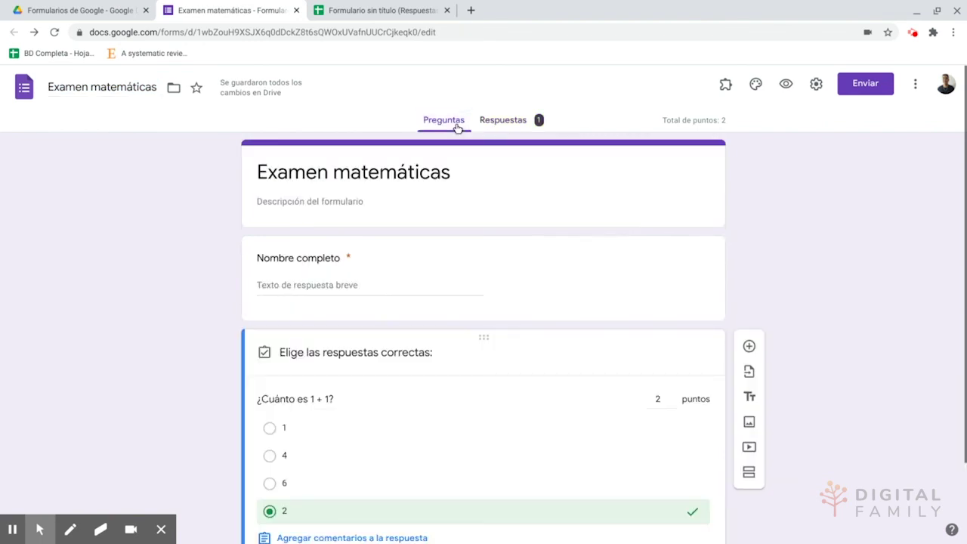
{"action": "left_click", "coordinate": [147, 87]}
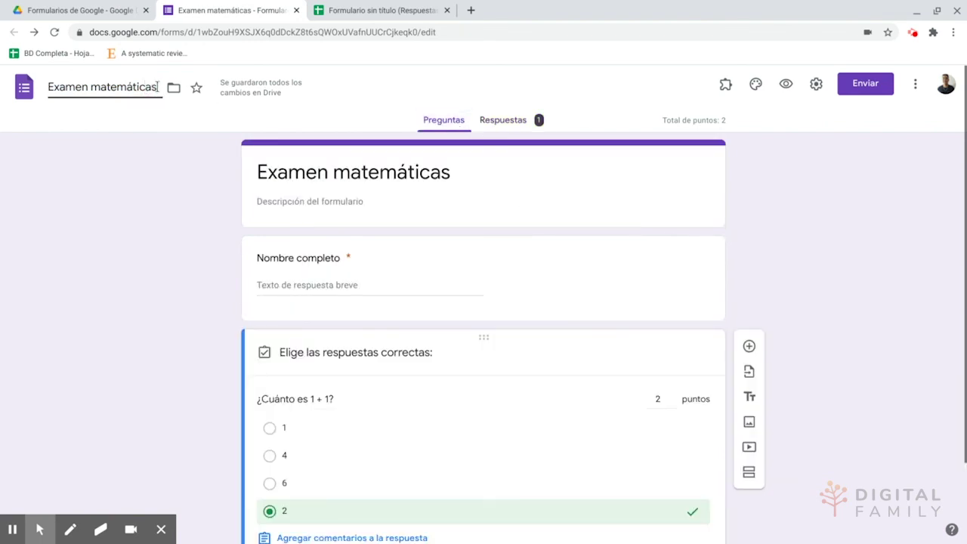
{"action": "type", "text": "A"}
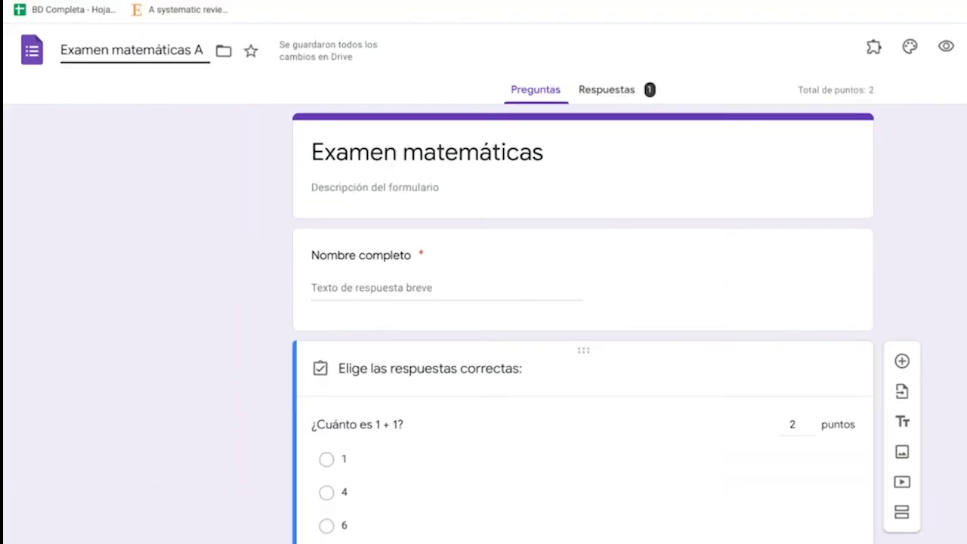
{"action": "key", "text": "Left"}
{"action": "type", "text": "1"}
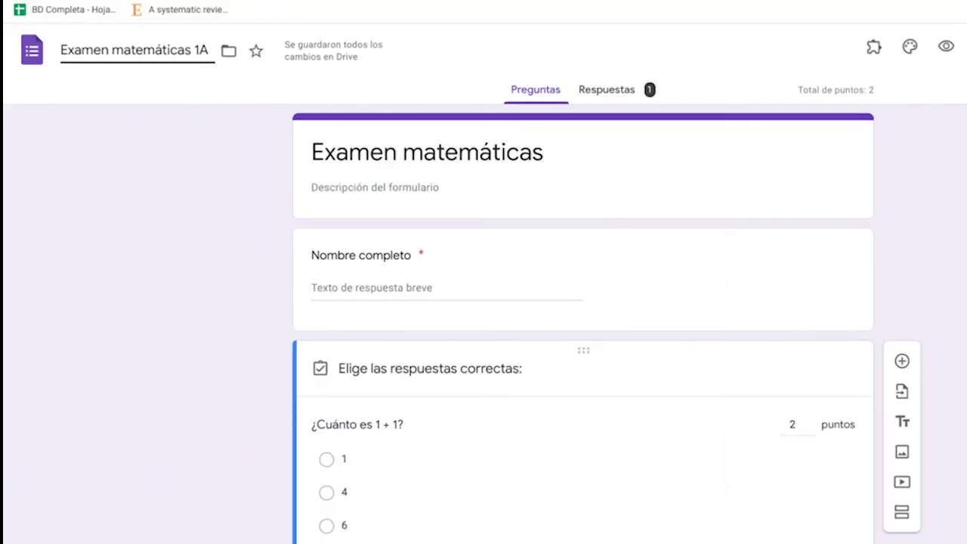
{"action": "type", "text": "ro"}
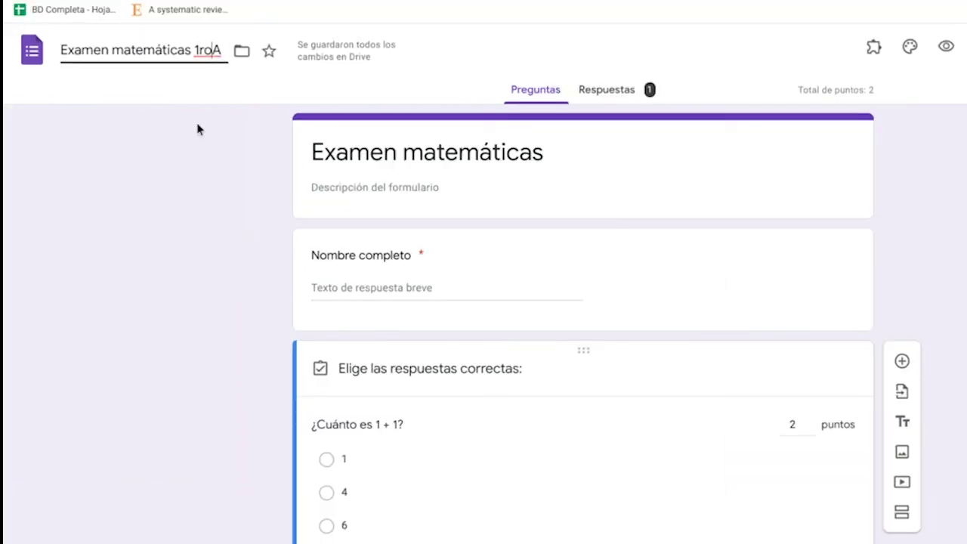
{"action": "left_click", "coordinate": [179, 178]}
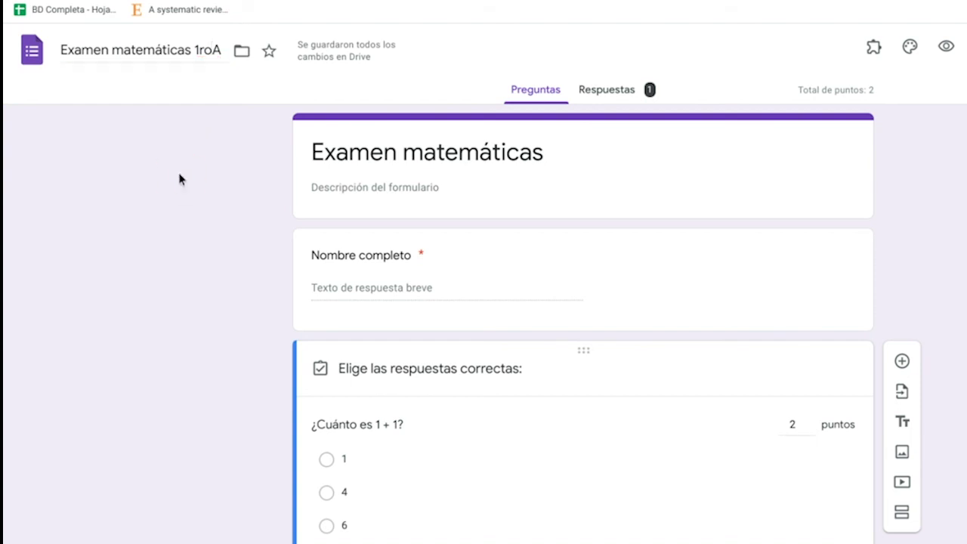